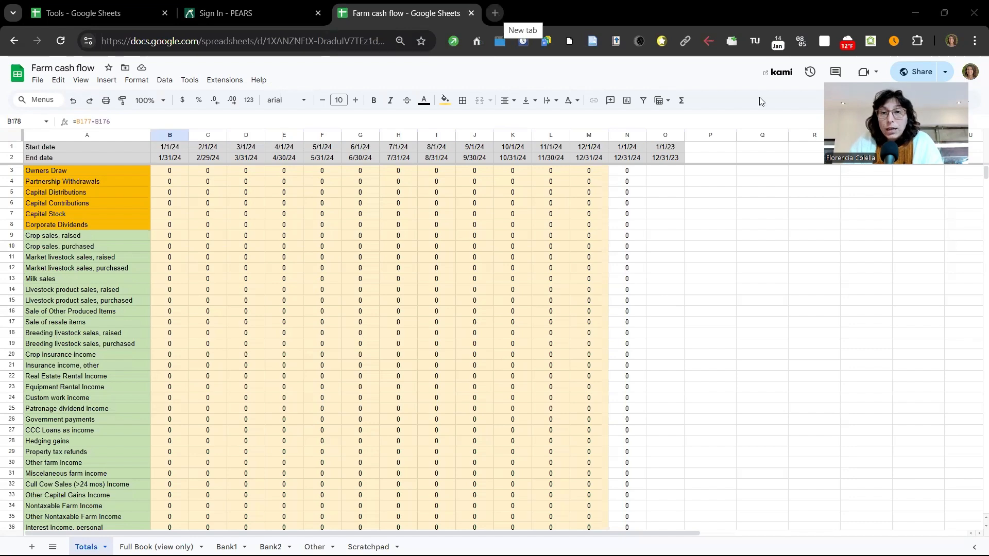
Search the web for google forms in a new browser tab and open the Google Forms home page
{"action": "key", "text": "ctrl+t"}
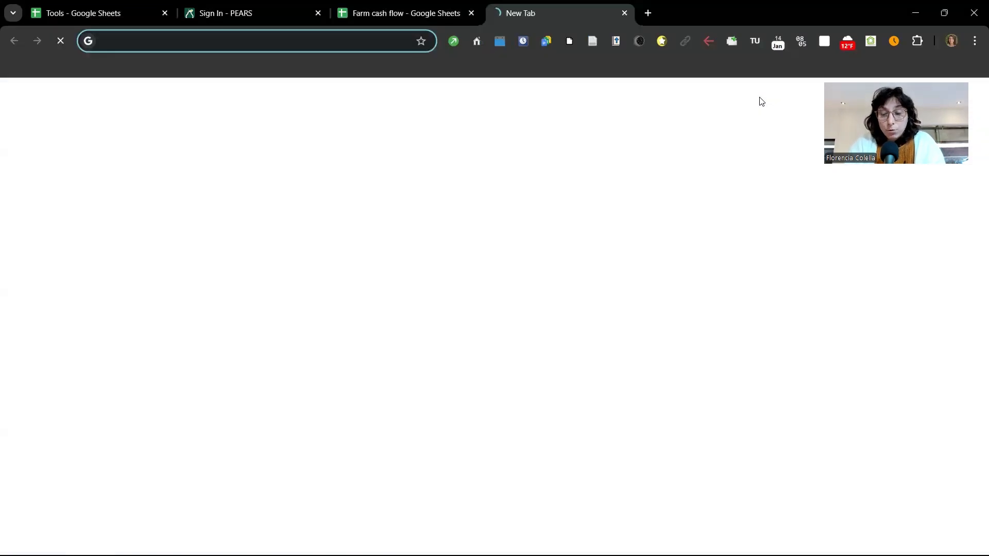
{"action": "type", "text": "google for"}
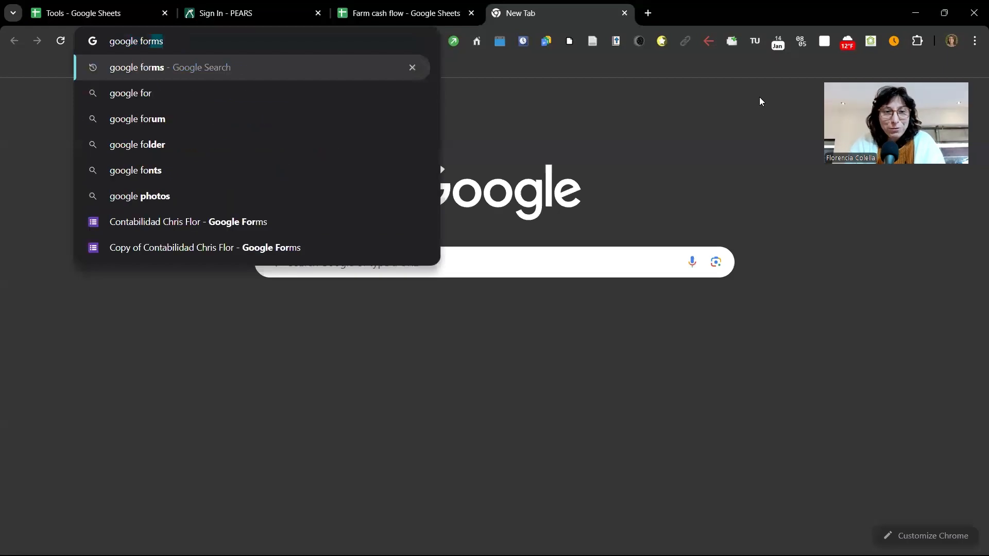
{"action": "type", "text": "m"}
{"action": "key", "text": "Return"}
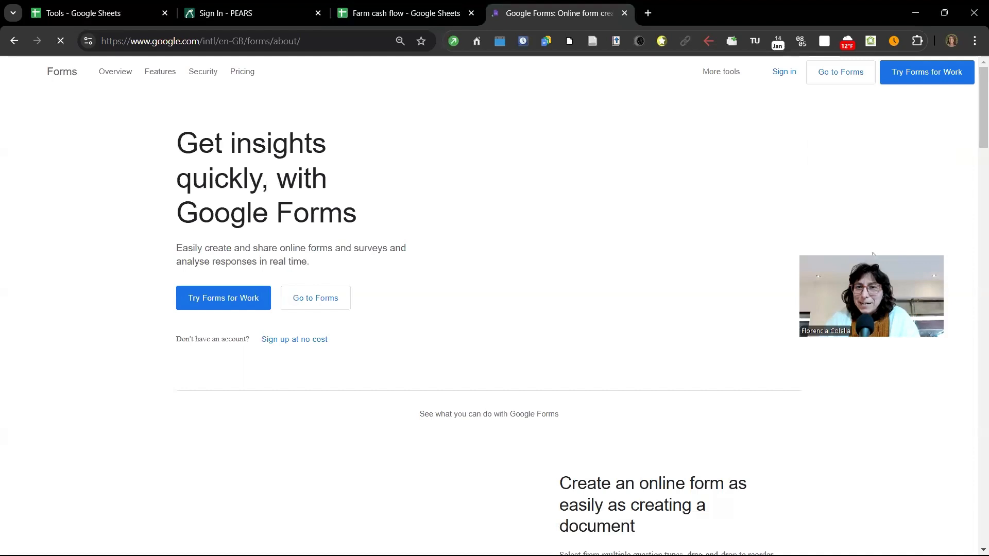
{"action": "left_click", "coordinate": [840, 72]}
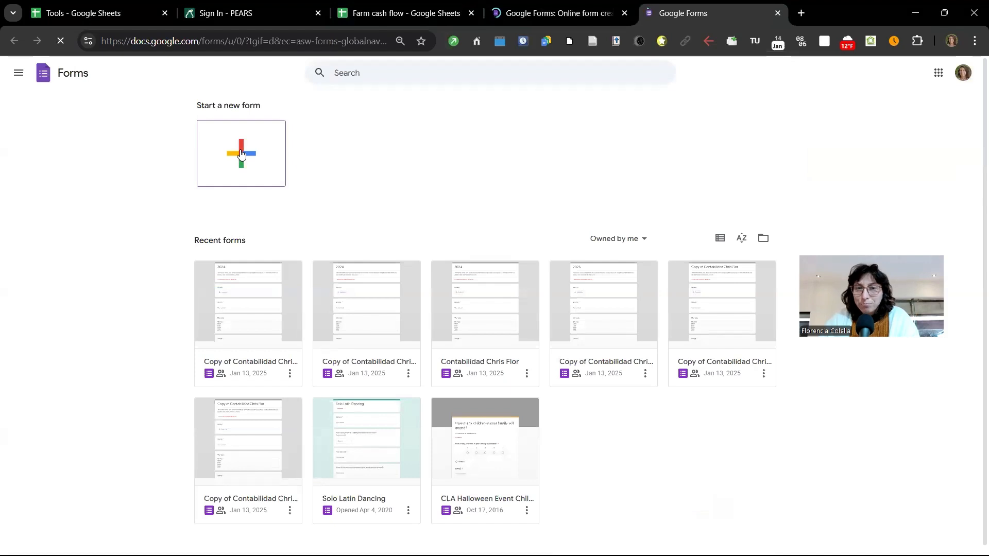
Create a blank form and close the Google Forms overview page
{"action": "left_click", "coordinate": [482, 292]}
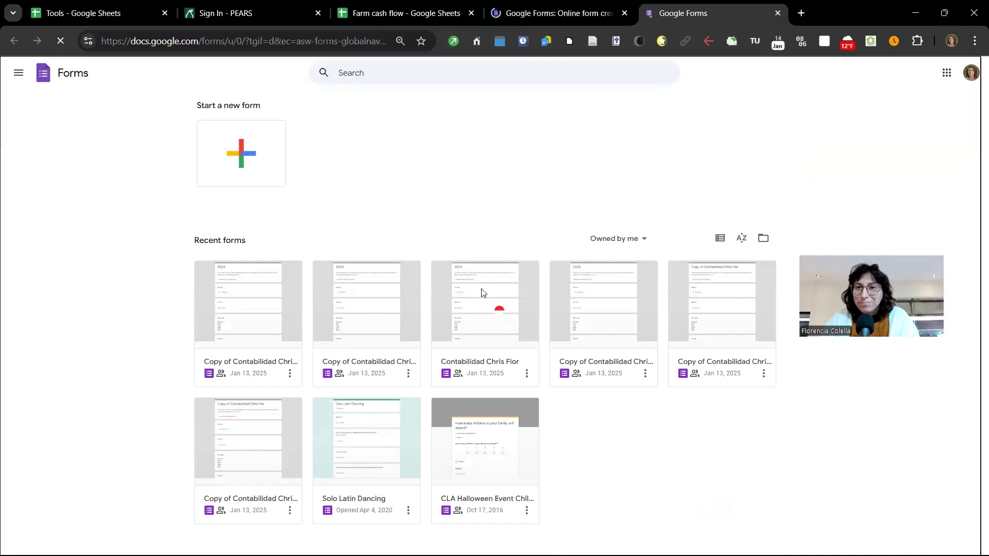
{"action": "left_click", "coordinate": [625, 21]}
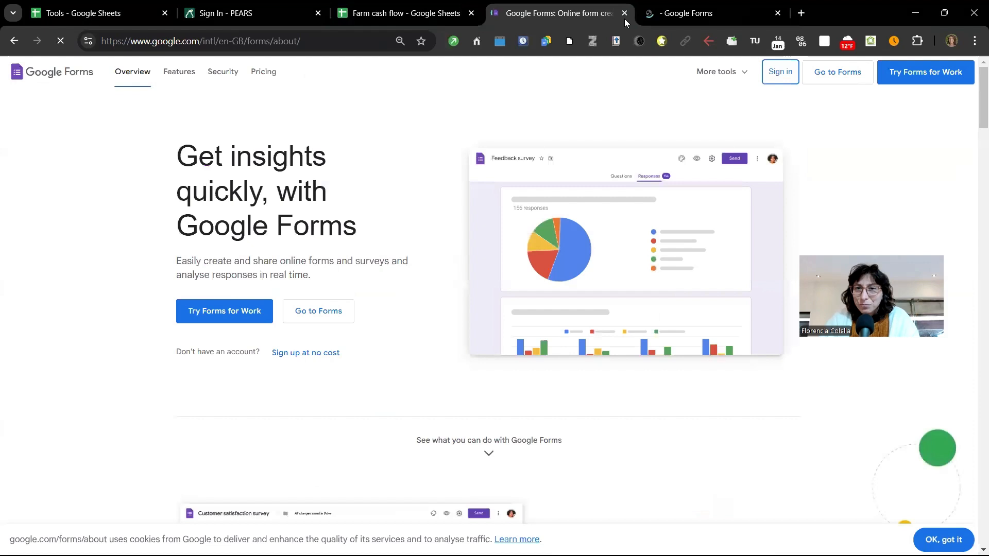
{"action": "key", "text": "ctrl+w"}
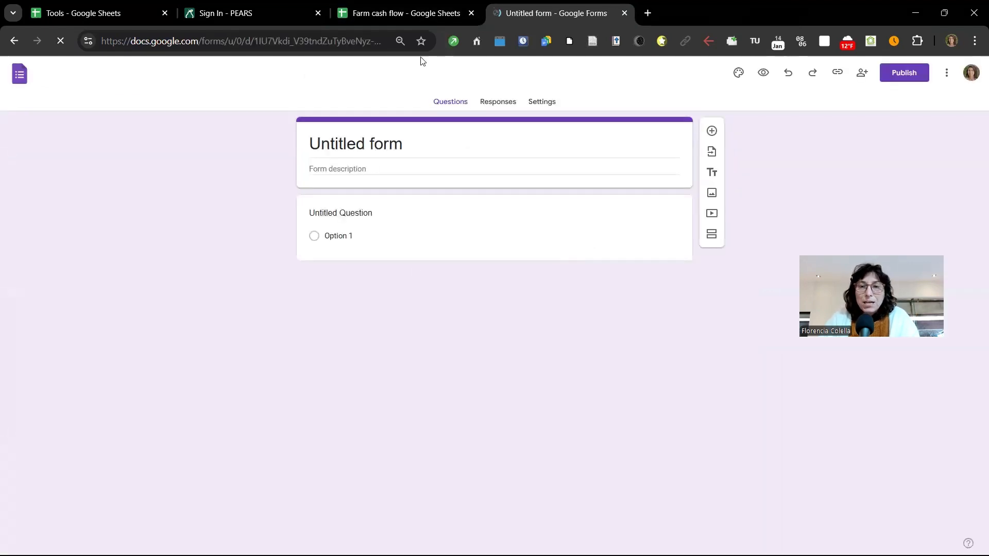
Switch to the Farm cash flow spreadsheet and review the income and expense categories in its Totals sheet
{"action": "left_click", "coordinate": [422, 15]}
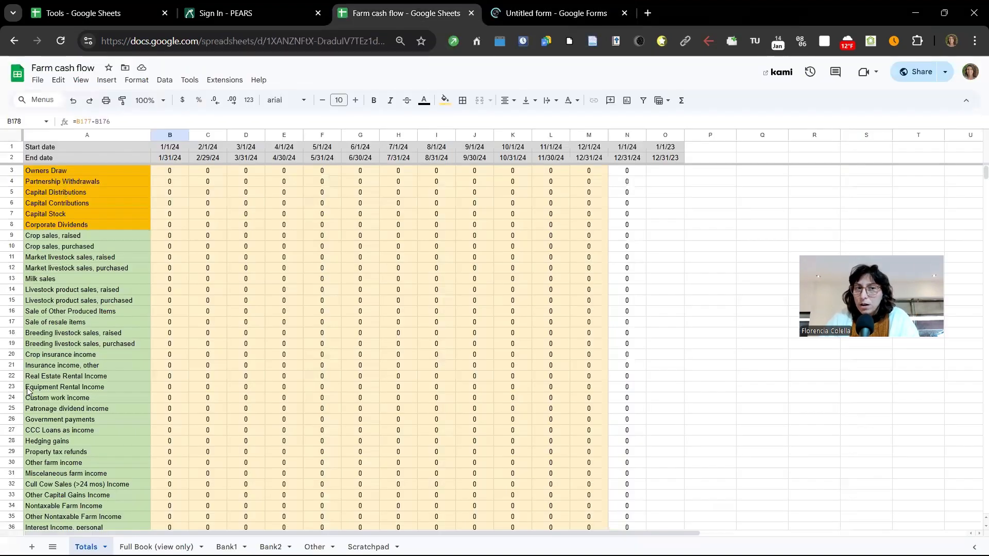
{"action": "scroll", "coordinate": [283, 317], "scroll_direction": "down", "scroll_amount": 15}
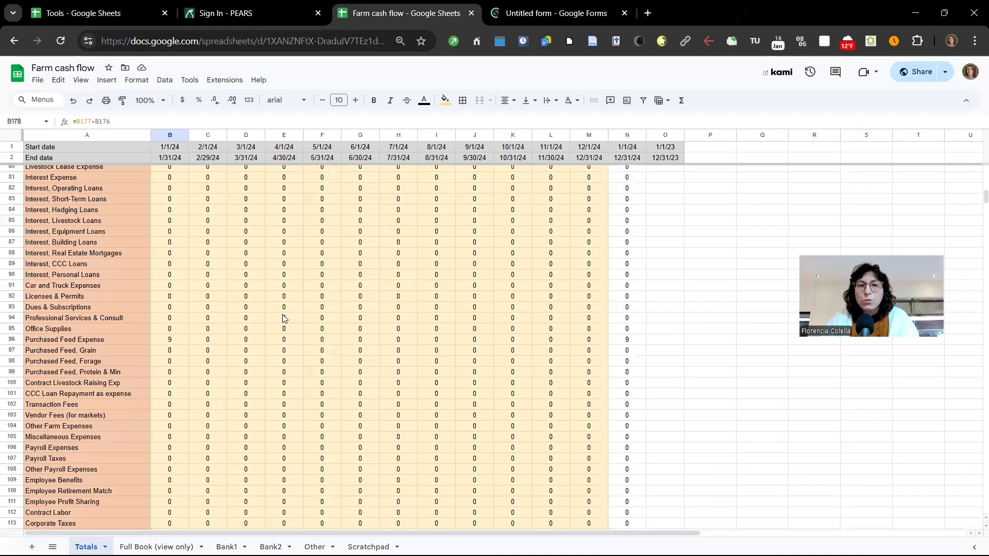
{"action": "scroll", "coordinate": [101, 195], "scroll_direction": "up", "scroll_amount": 15}
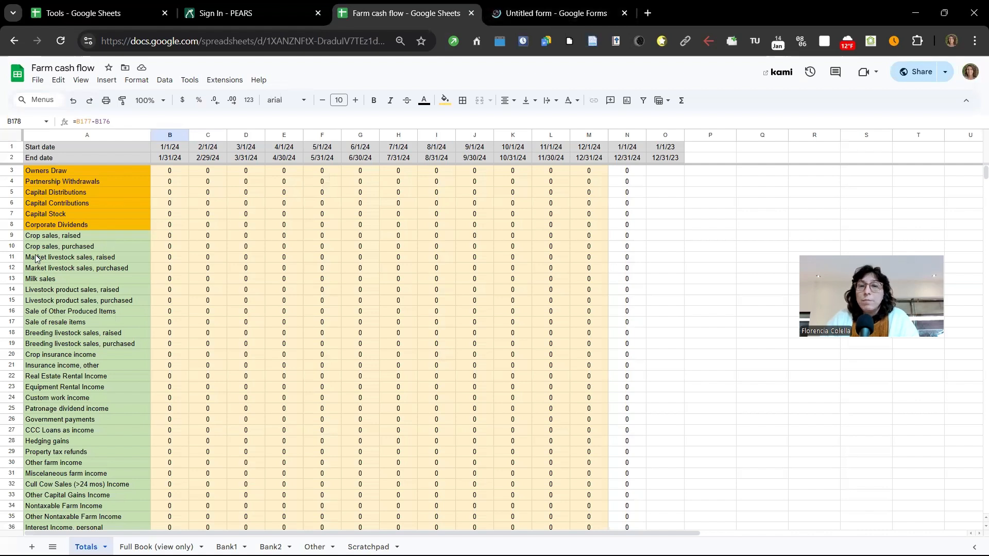
Switch back to the untitled form and title it with the owner's first name in possessive form followed by "farm books"
{"action": "left_click", "coordinate": [537, 18]}
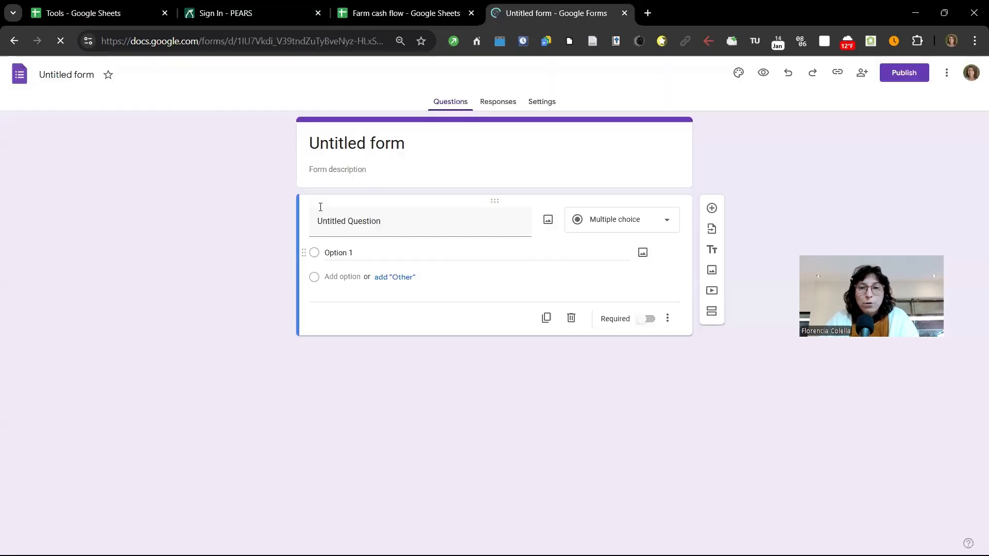
{"action": "left_click", "coordinate": [371, 187]}
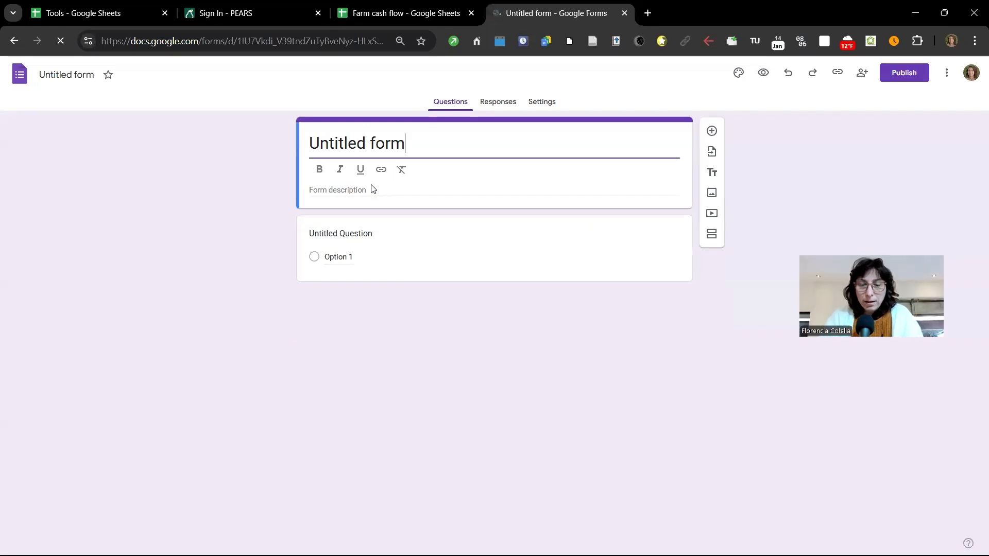
{"action": "key", "text": "ctrl+a"}
{"action": "type", "text": "Floren"}
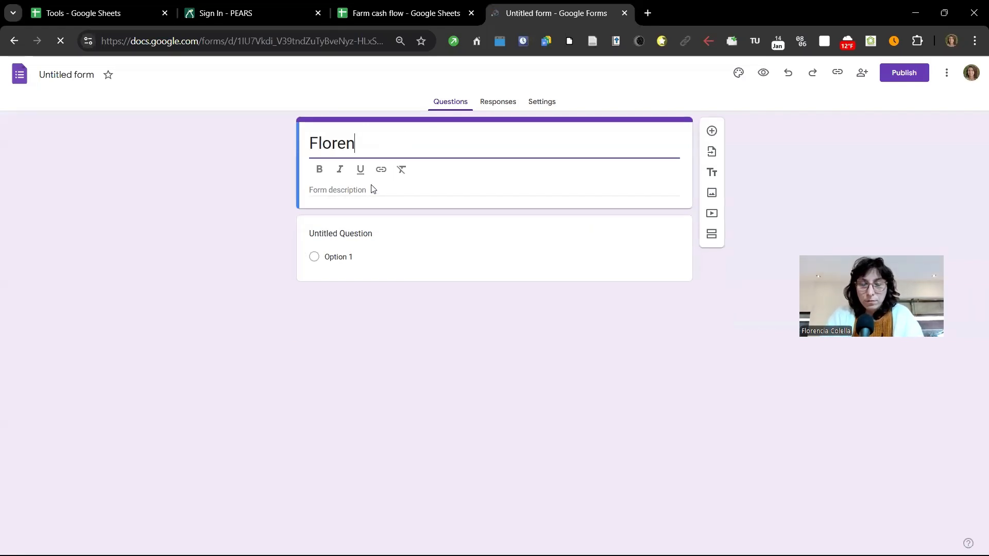
{"action": "type", "text": "cia's farm"}
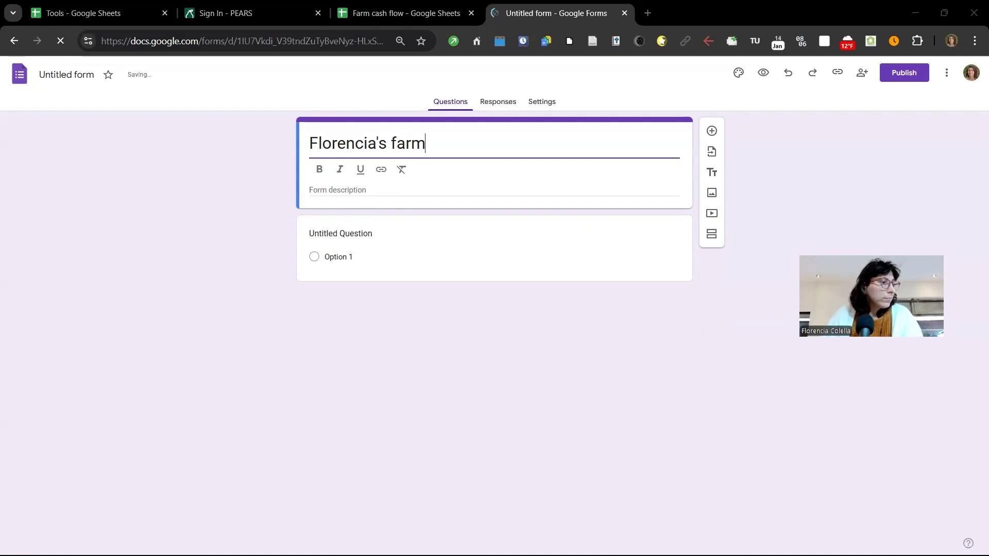
{"action": "type", "text": "books"}
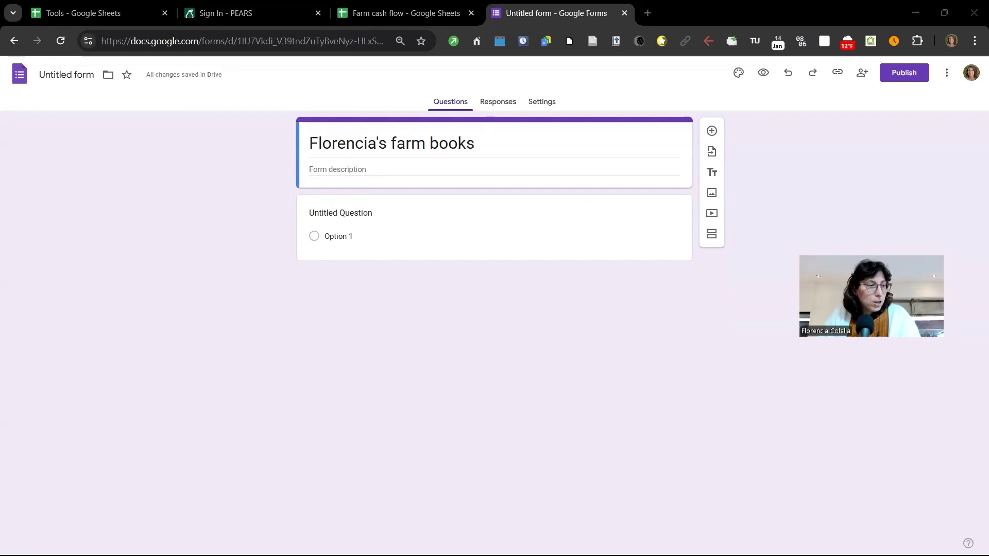
Turn the untitled question into a File upload question called "Receipt" that accepts up to 10 files
{"action": "left_click", "coordinate": [344, 213]}
{"action": "type", "text": "Receipt"}
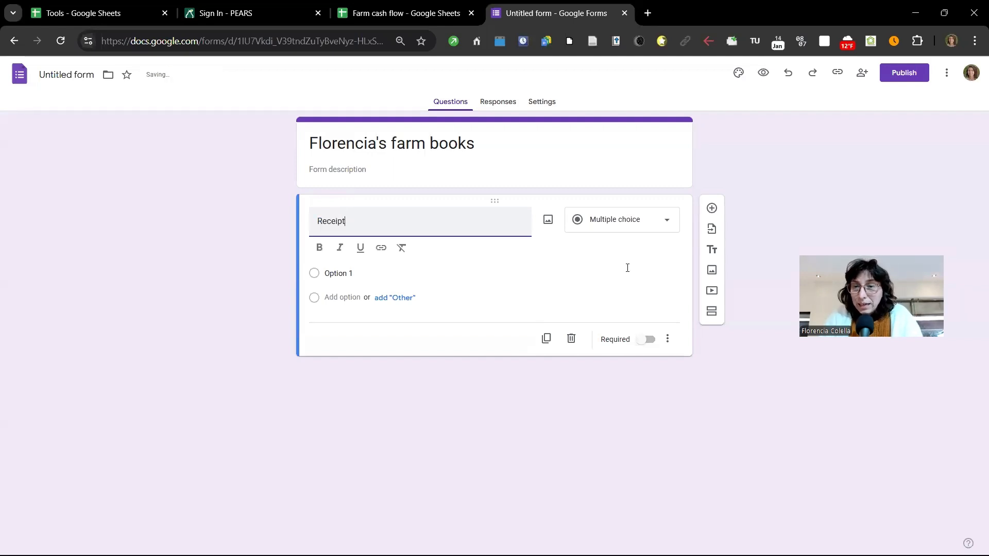
{"action": "left_click", "coordinate": [647, 223]}
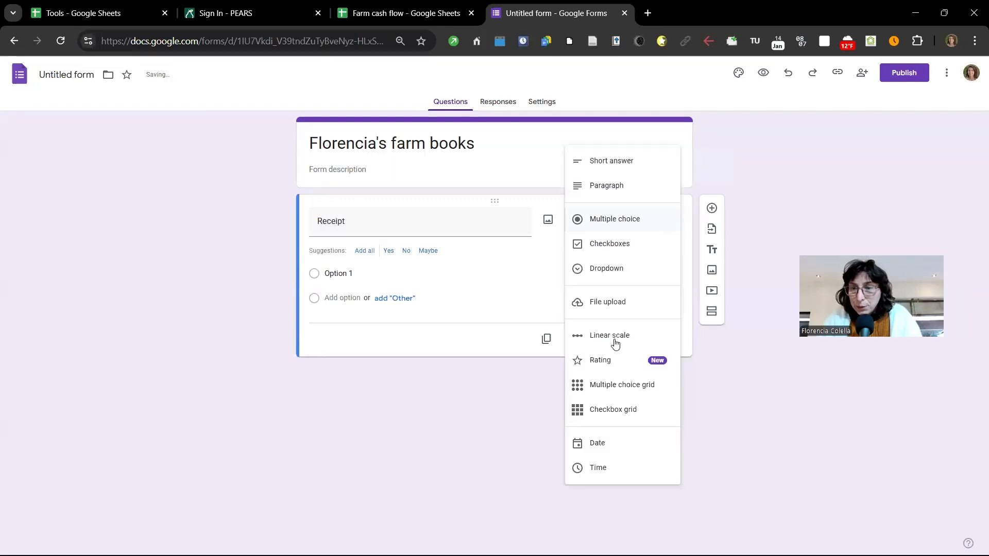
{"action": "left_click", "coordinate": [607, 304]}
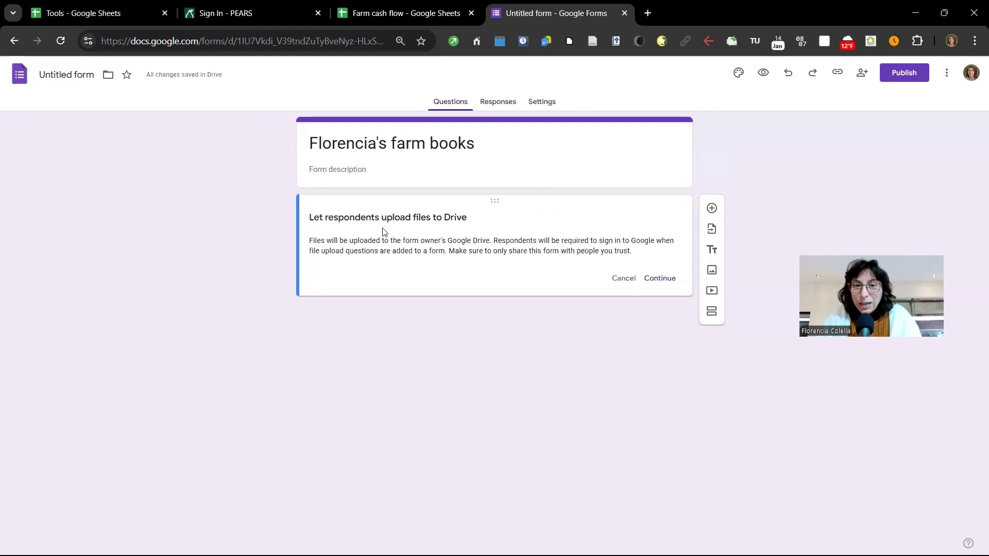
{"action": "left_click", "coordinate": [665, 280]}
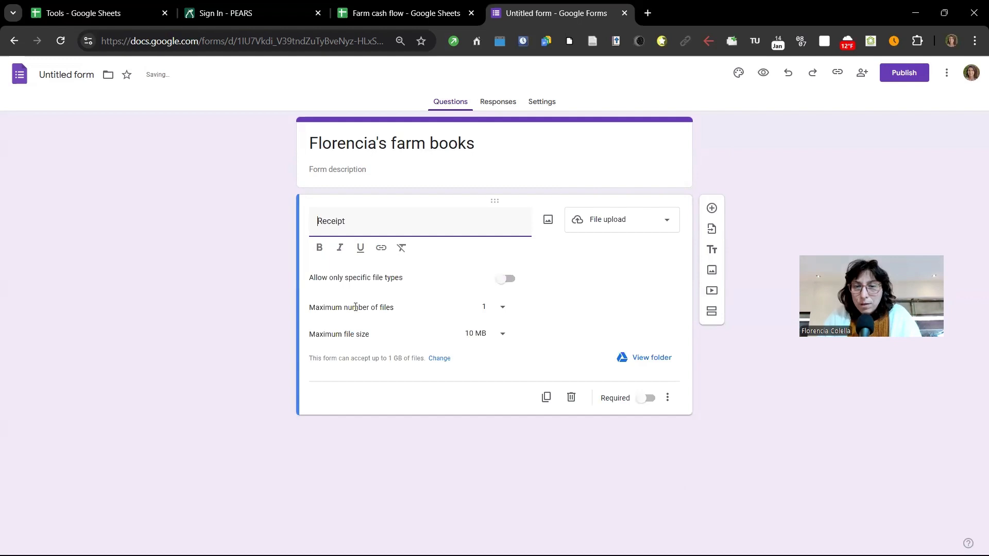
{"action": "left_click", "coordinate": [495, 307]}
{"action": "left_click", "coordinate": [499, 355]}
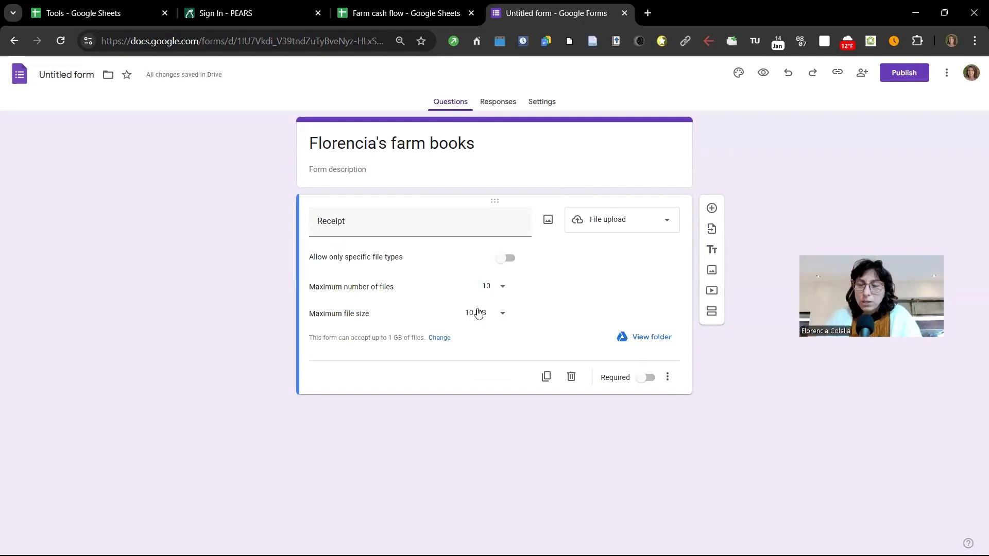
Try maximum file sizes of 10 GB and 1 GB for the Receipt question, and set it back to 10 MB
{"action": "left_click", "coordinate": [493, 323]}
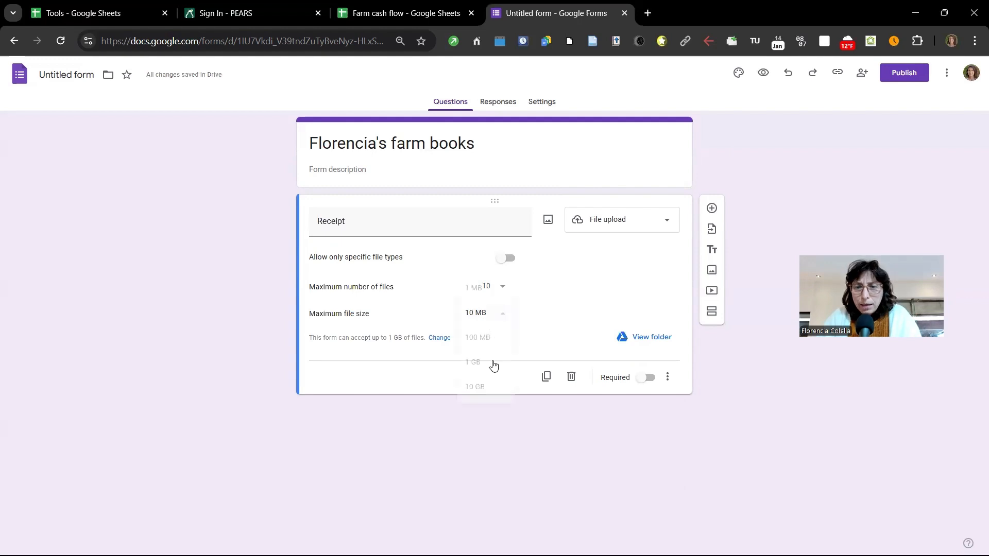
{"action": "left_click", "coordinate": [487, 394]}
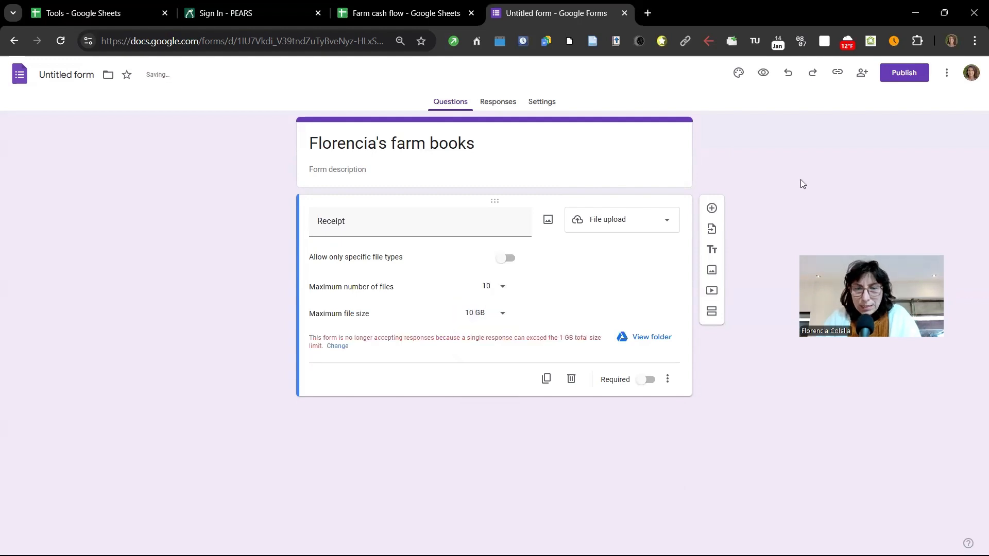
{"action": "left_click", "coordinate": [493, 317]}
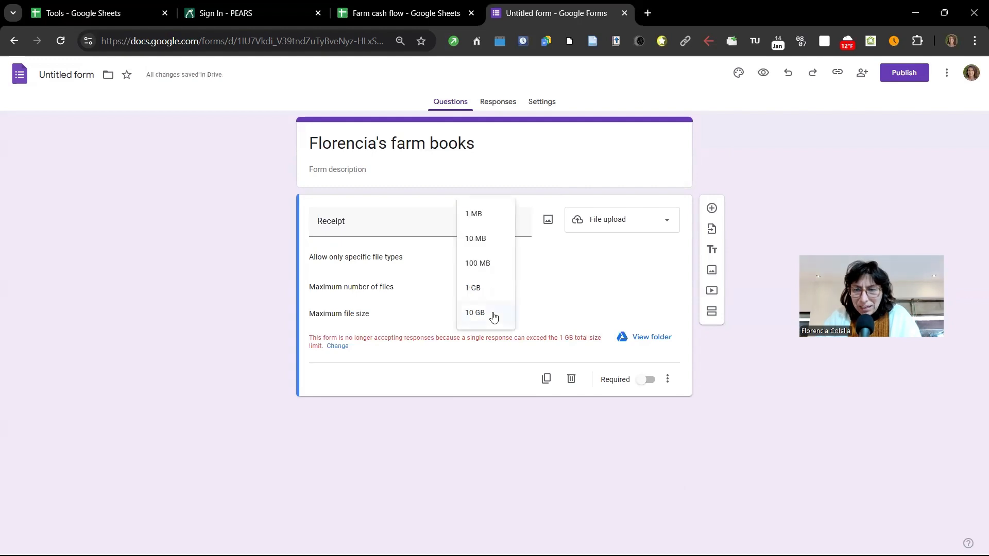
{"action": "left_click", "coordinate": [477, 297]}
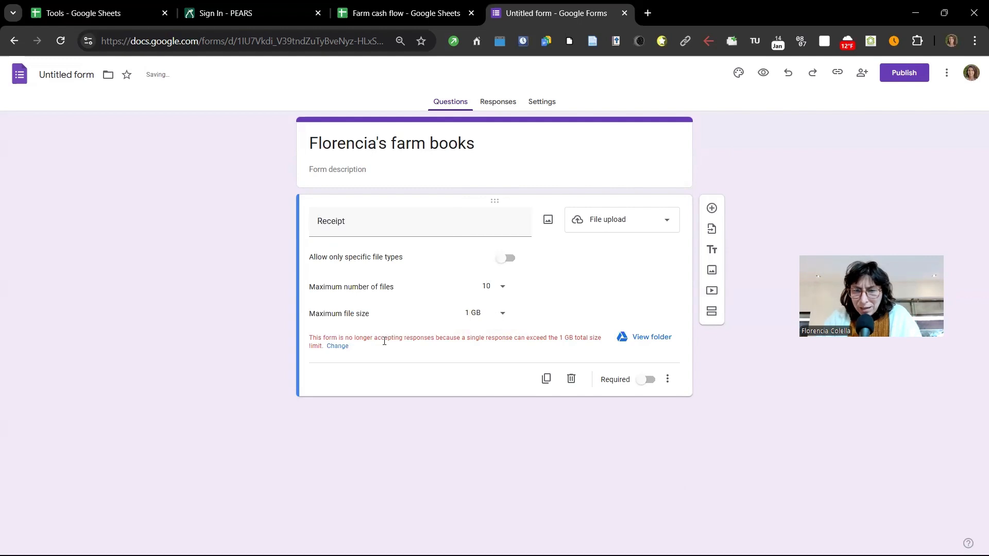
{"action": "left_click_drag", "start_coordinate": [382, 341], "coordinate": [531, 340]}
{"action": "left_click", "coordinate": [485, 313]}
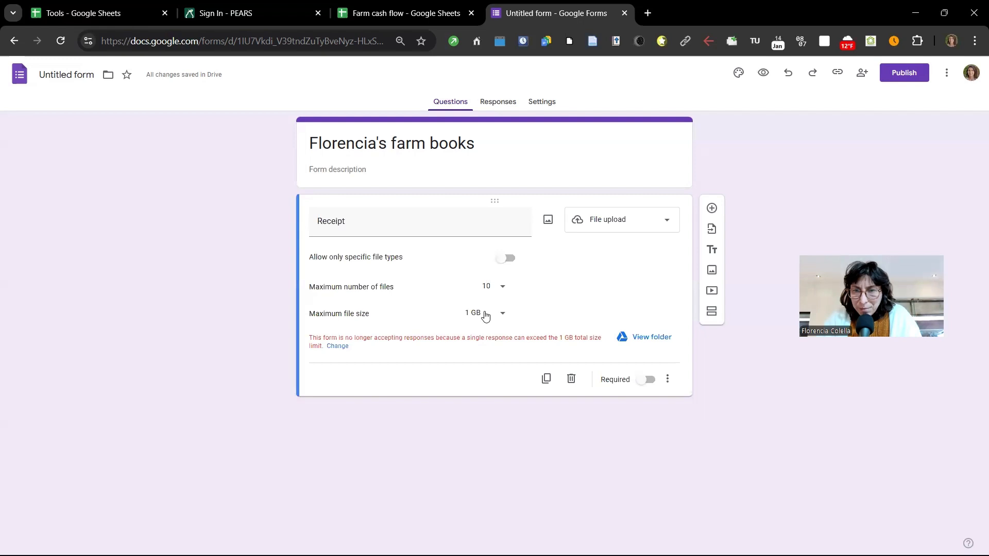
{"action": "left_click", "coordinate": [485, 314]}
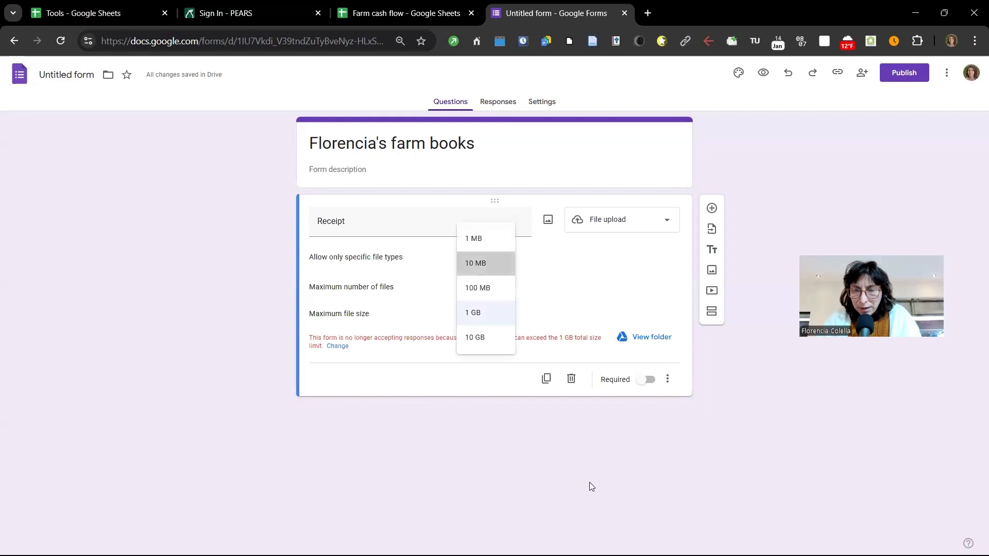
{"action": "left_click", "coordinate": [486, 265]}
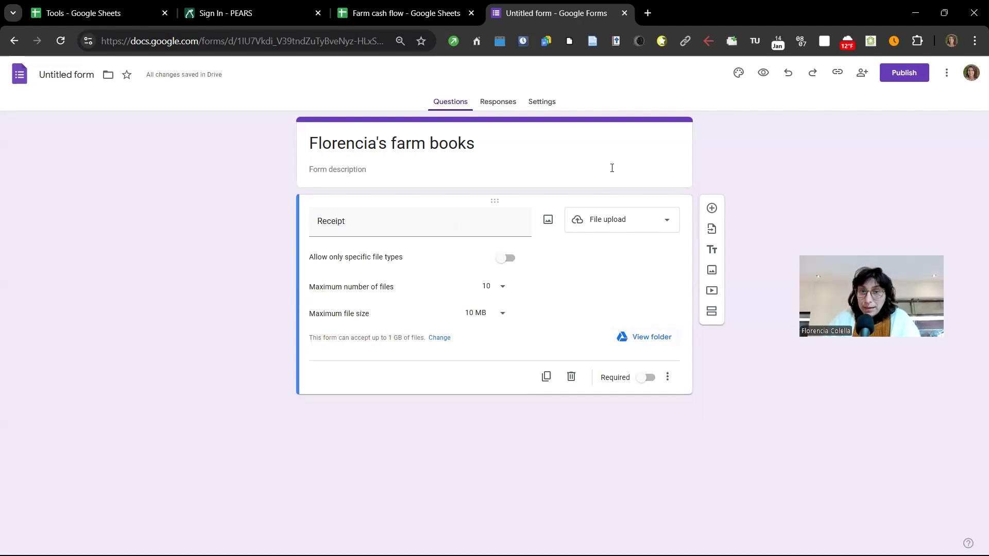
Inspect the Drive folder that stores the Receipt question's uploads and return to the form
{"action": "left_click", "coordinate": [662, 335]}
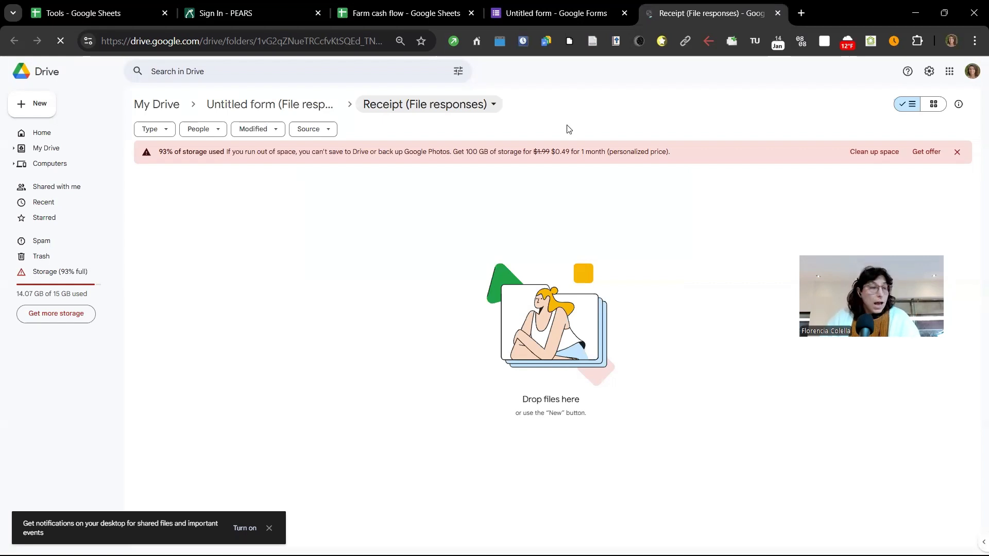
{"action": "left_click", "coordinate": [556, 13]}
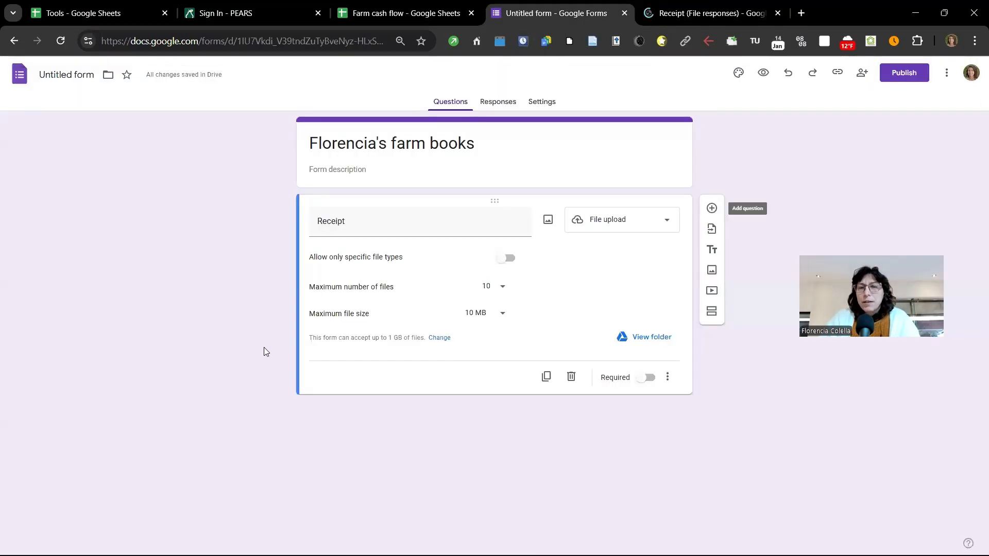
Add a short-answer question called "Amount", try making it required, and leave it optional
{"action": "left_click", "coordinate": [711, 207]}
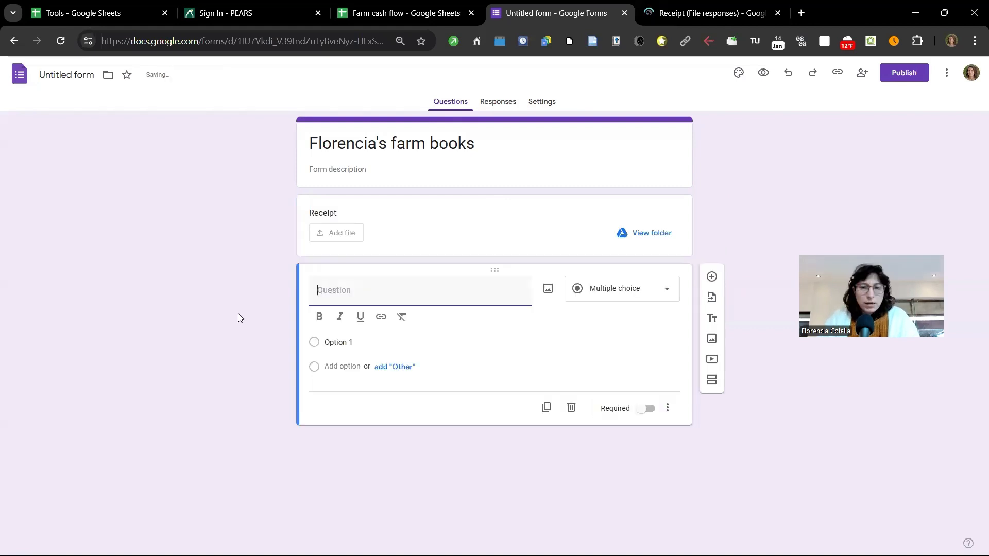
{"action": "type", "text": "Amou"}
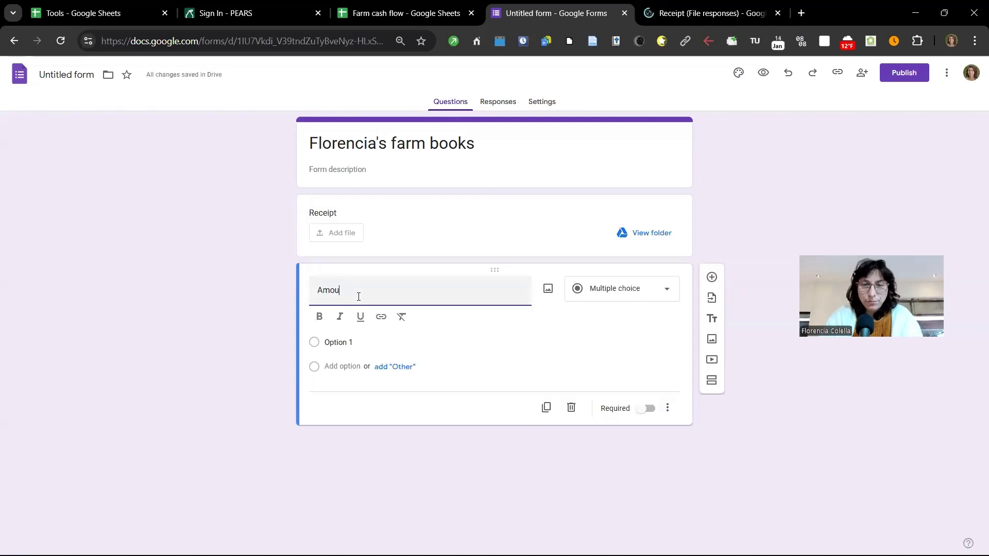
{"action": "type", "text": "nt"}
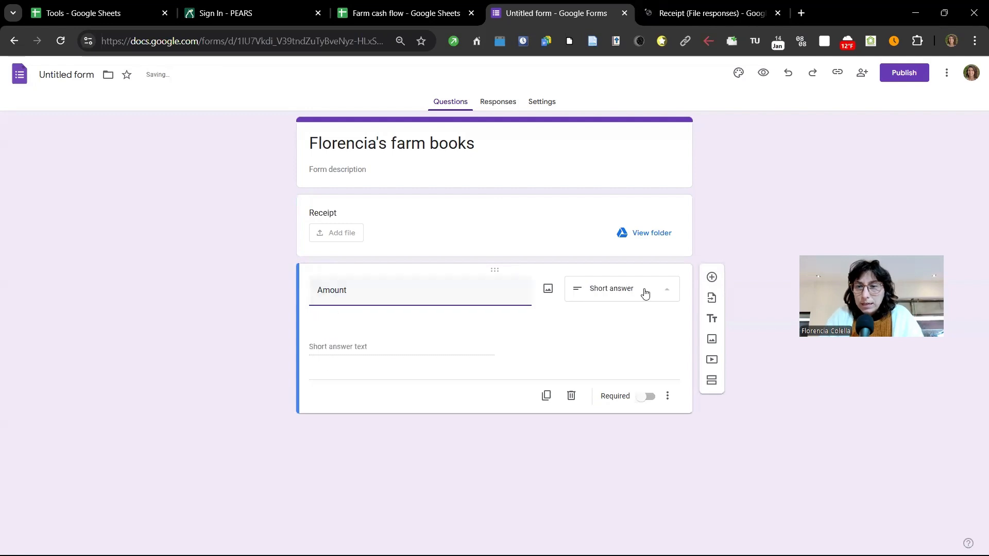
{"action": "left_click", "coordinate": [618, 289]}
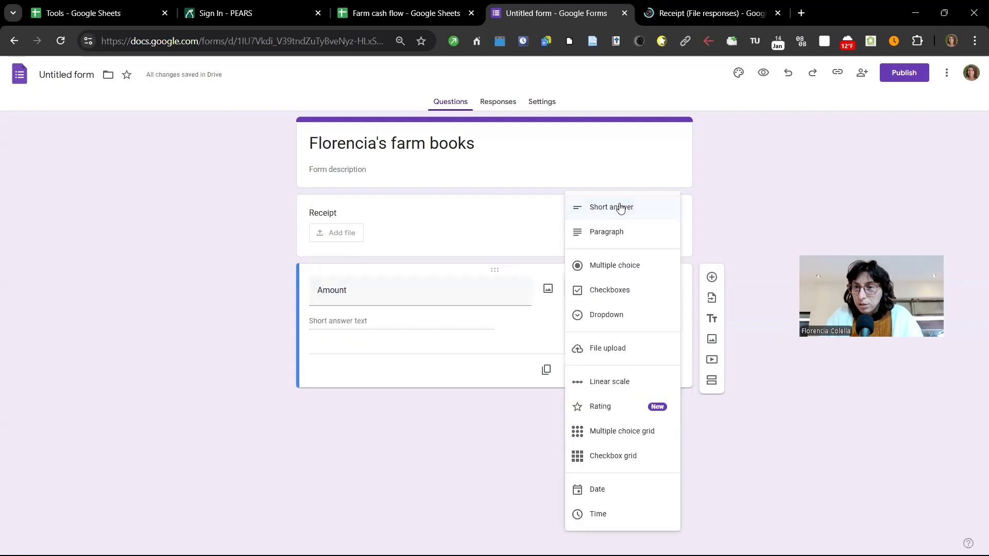
{"action": "key", "text": "Escape"}
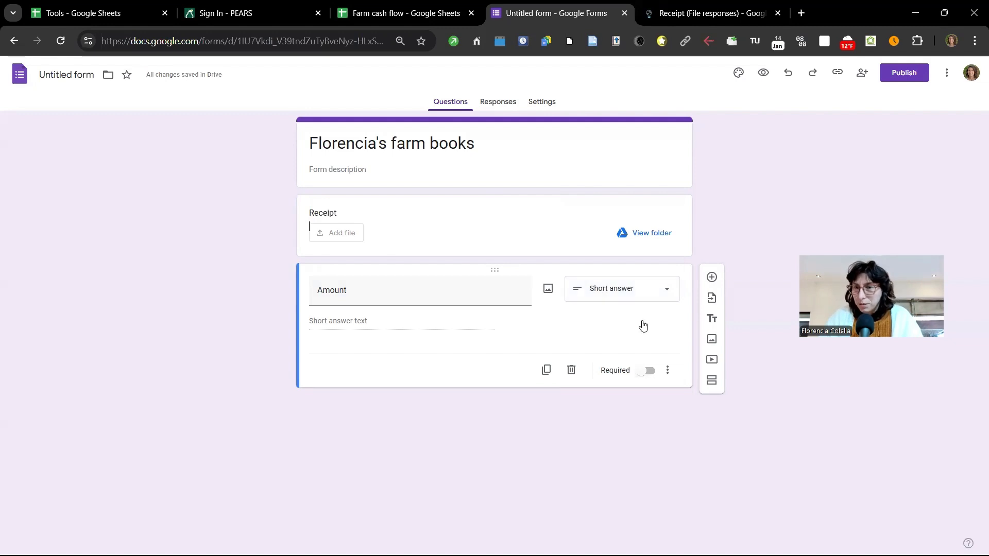
{"action": "left_click", "coordinate": [608, 290]}
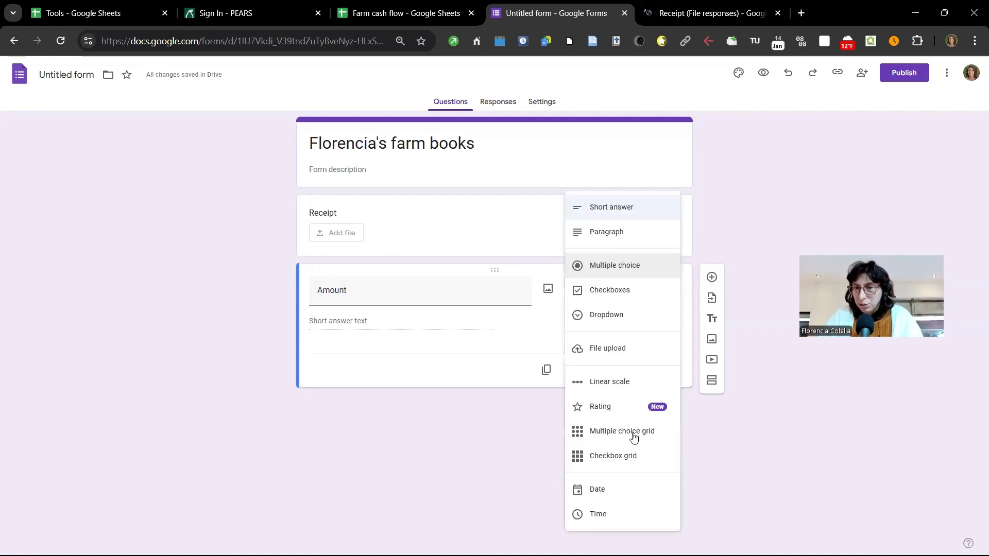
{"action": "left_click", "coordinate": [762, 425]}
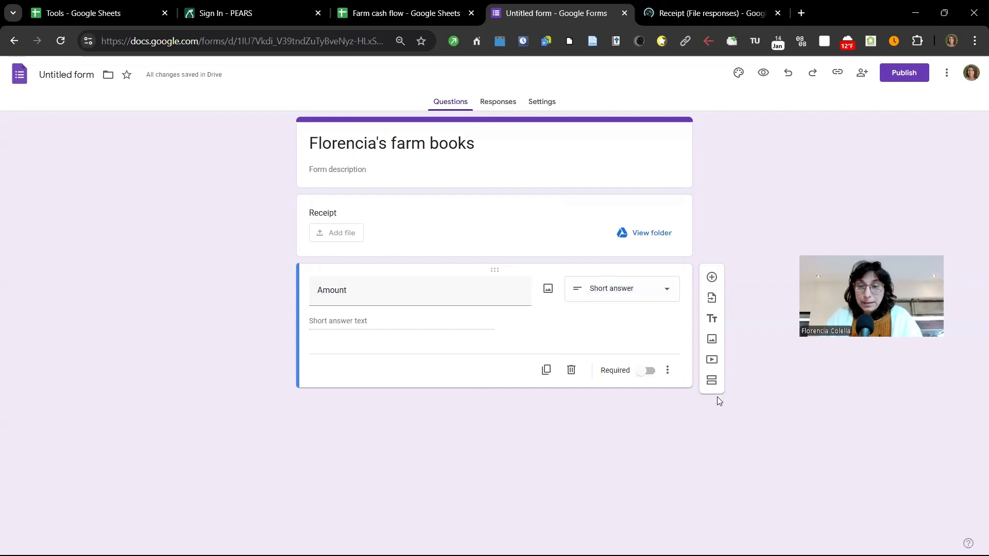
{"action": "left_click", "coordinate": [649, 372]}
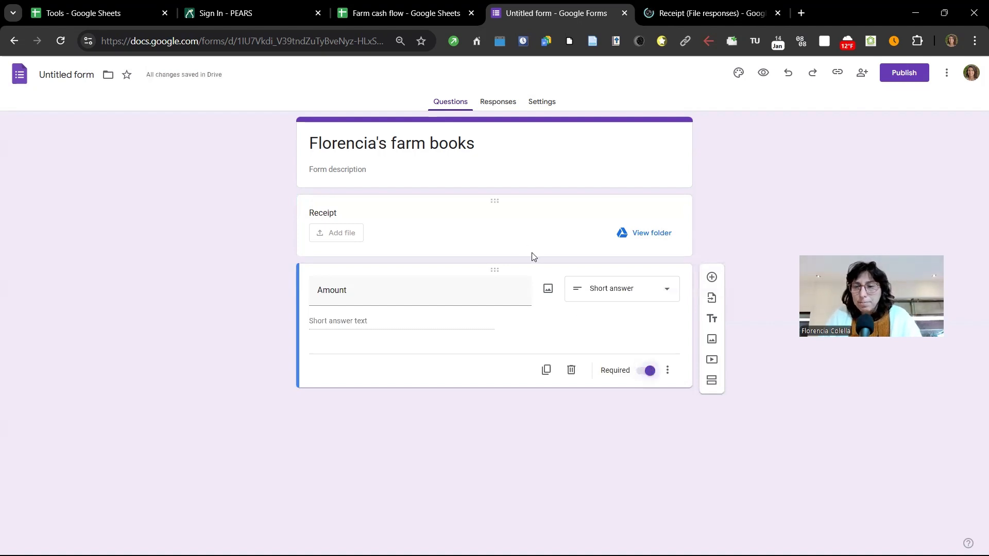
{"action": "left_click", "coordinate": [648, 373]}
Add a question called "Date" below Amount, using the Date answer type
{"action": "left_click", "coordinate": [712, 277]}
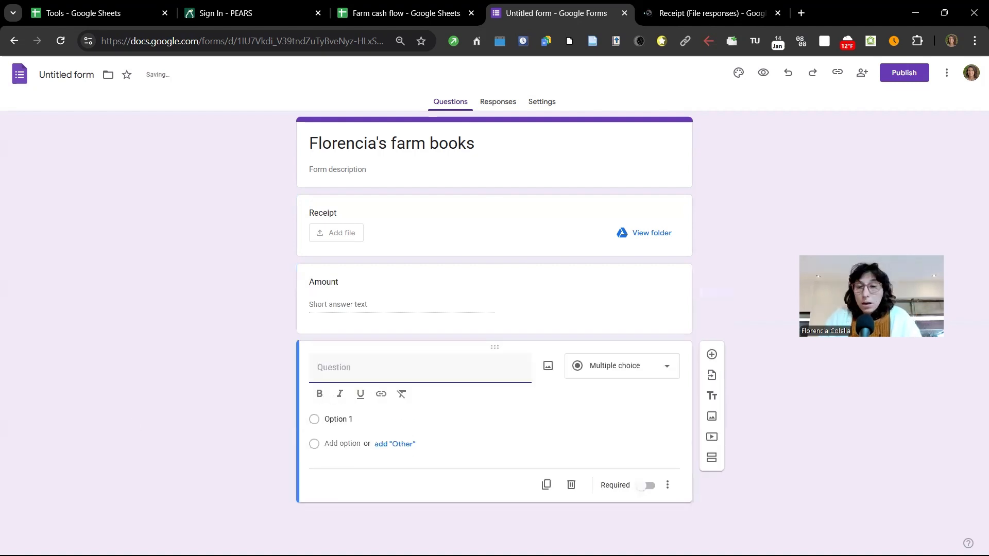
{"action": "type", "text": "D"}
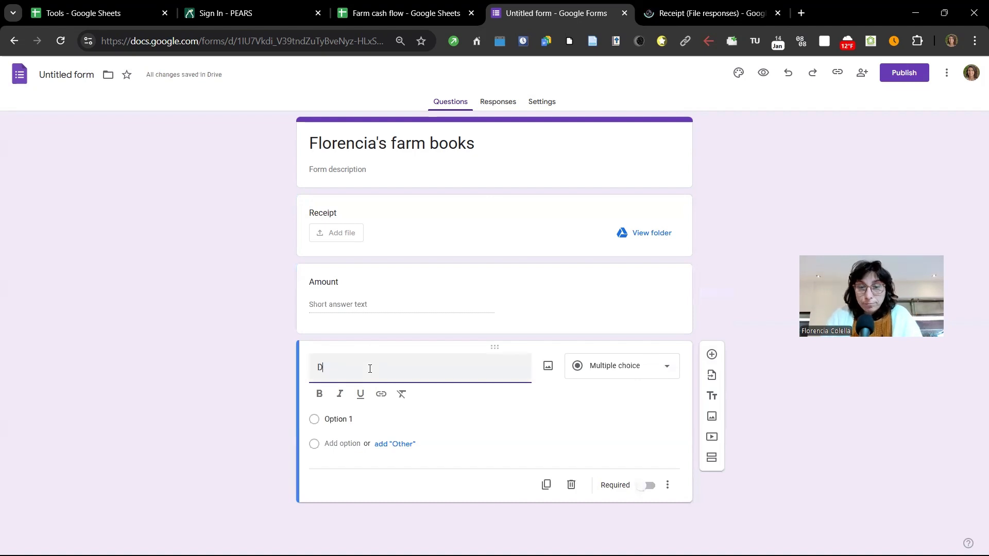
{"action": "type", "text": "ate"}
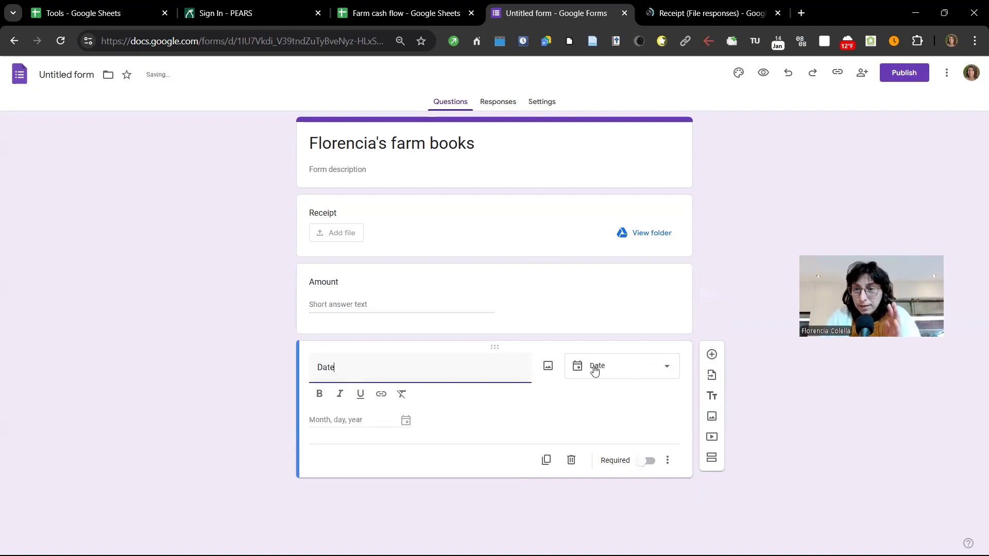
{"action": "left_click", "coordinate": [595, 369]}
{"action": "left_click", "coordinate": [684, 378]}
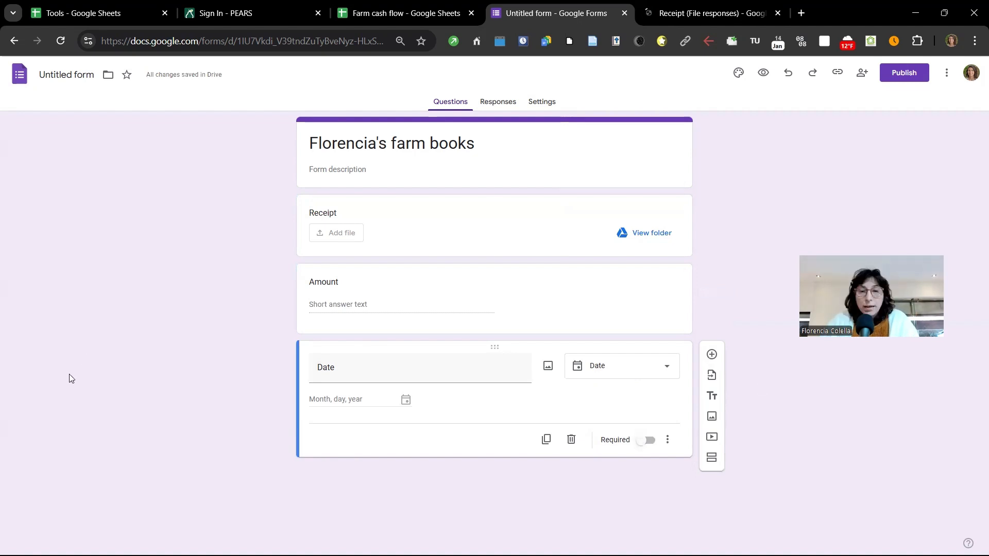
Add a question called "Description" below Date, using the Paragraph answer type
{"action": "left_click", "coordinate": [711, 354]}
{"action": "type", "text": "Description"}
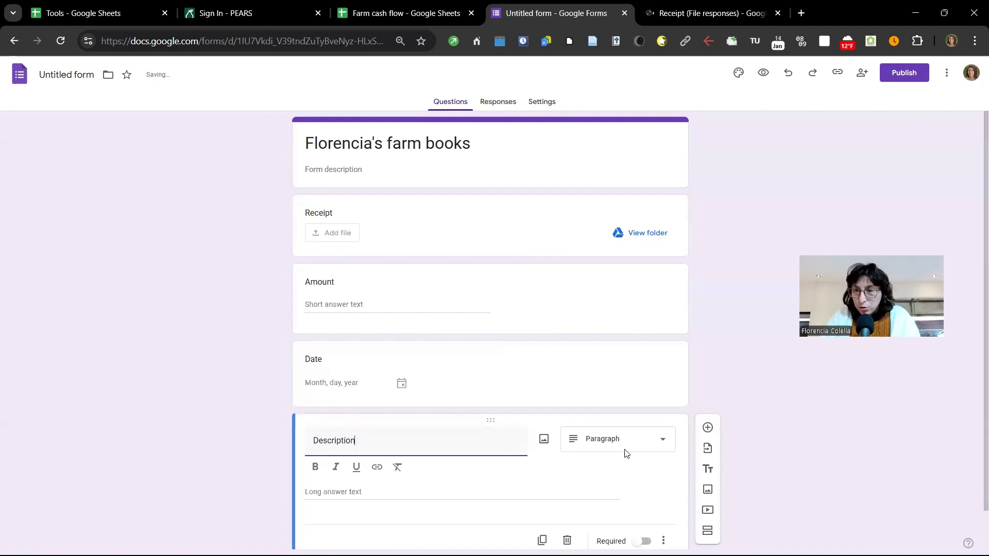
{"action": "left_click", "coordinate": [719, 347]}
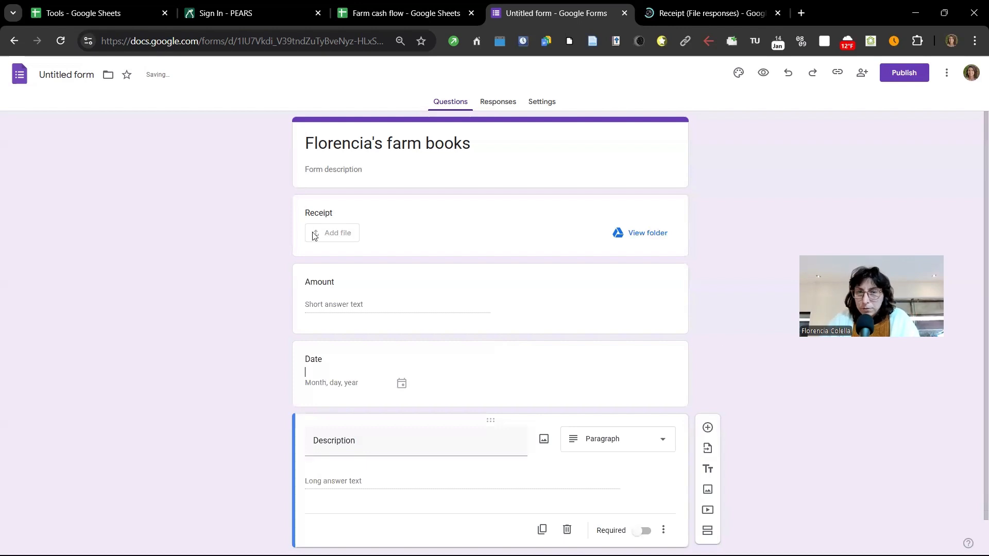
Add a short-answer question called "Account+" below Description
{"action": "scroll", "coordinate": [320, 257], "scroll_direction": "down", "scroll_amount": 1}
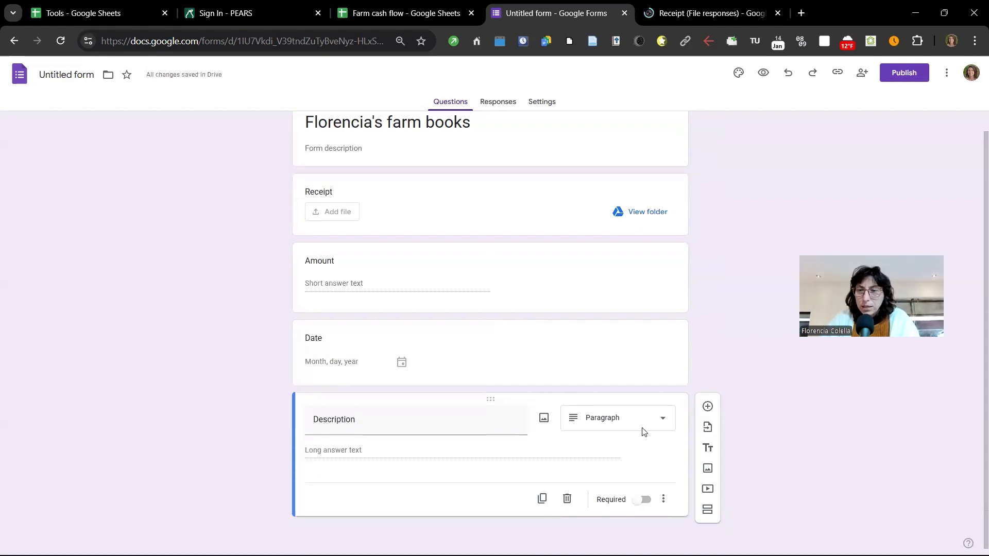
{"action": "left_click", "coordinate": [708, 408]}
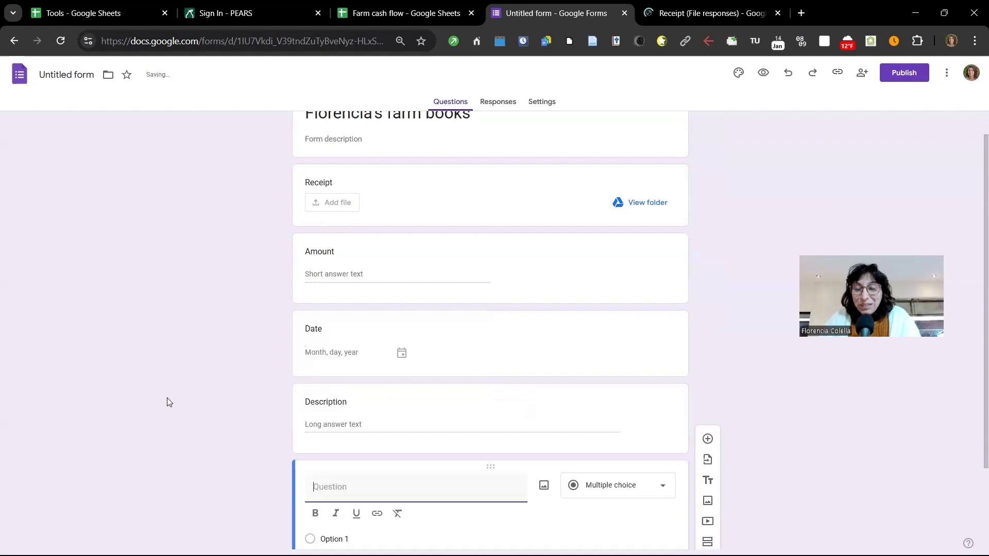
{"action": "scroll", "coordinate": [369, 376], "scroll_direction": "down", "scroll_amount": 3}
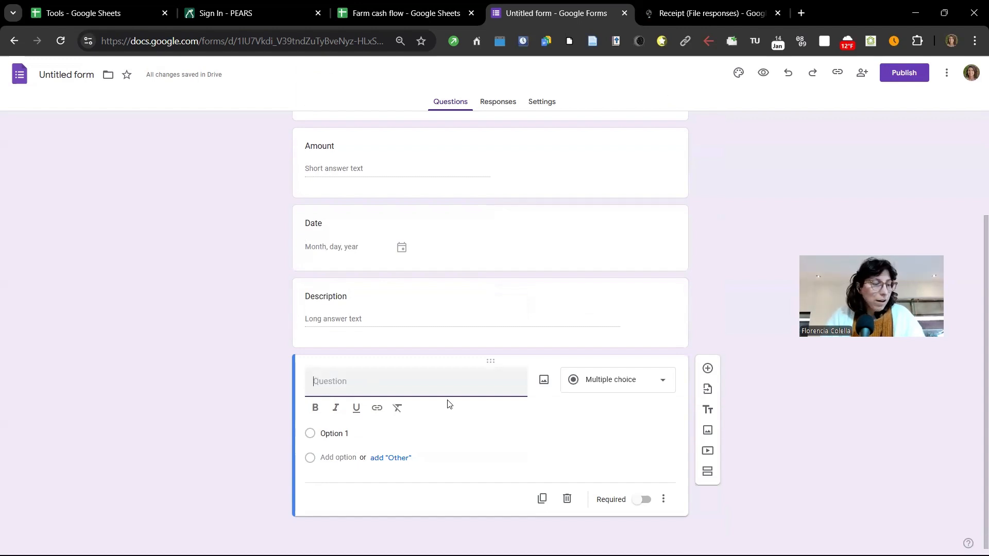
{"action": "type", "text": "A"}
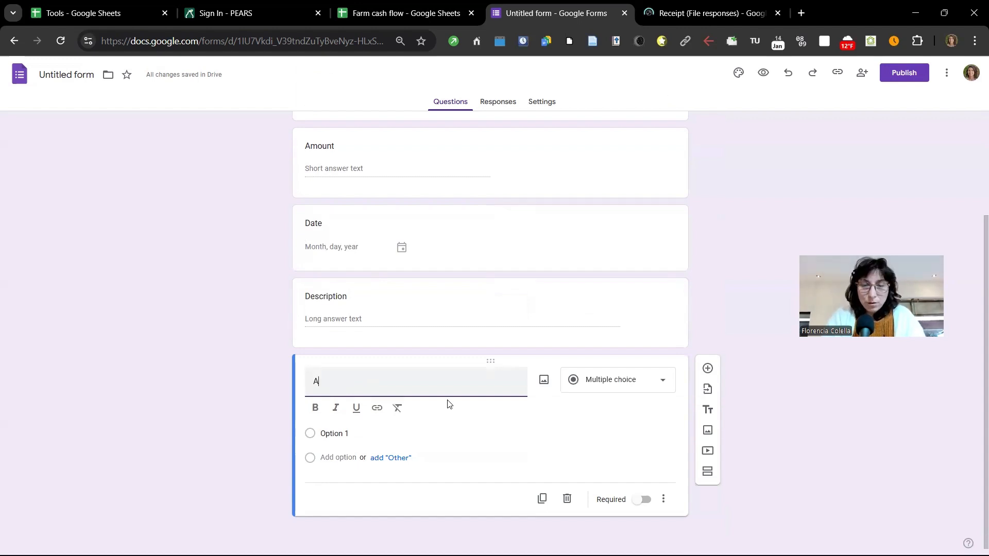
{"action": "type", "text": "ccount"}
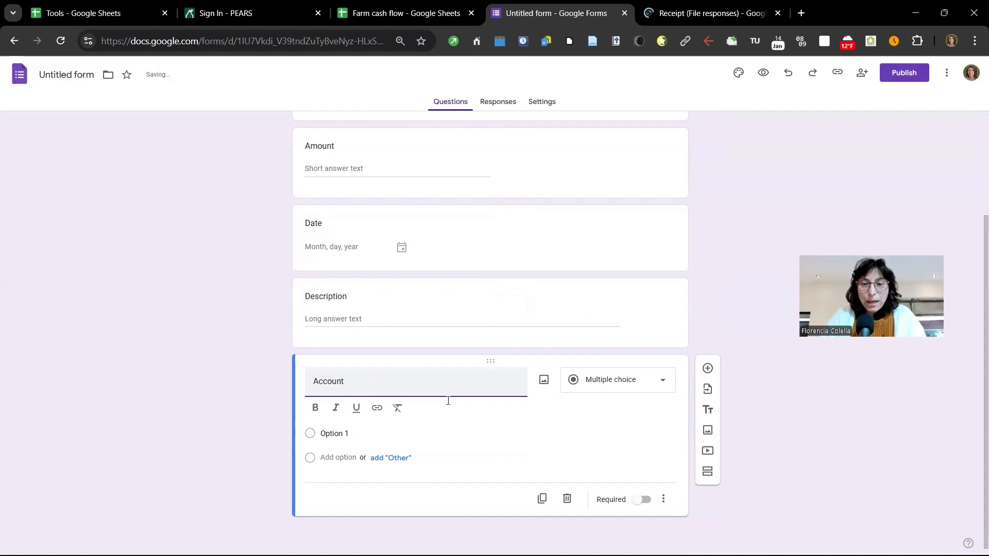
{"action": "type", "text": "+"}
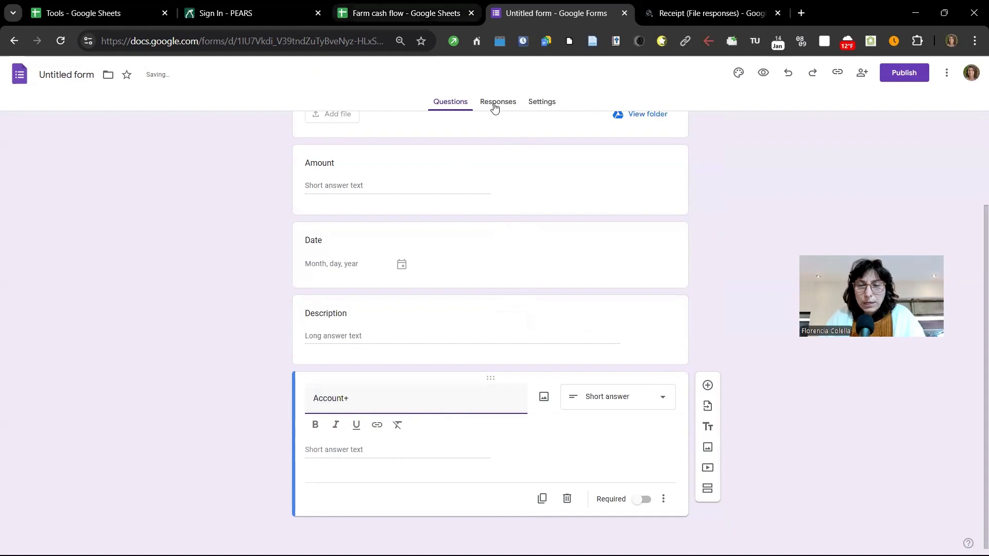
Check the account columns in the Farm cash flow spreadsheet, and add a short-answer question called "Account-" to the form
{"action": "key", "text": "ctrl+shift+Tab"}
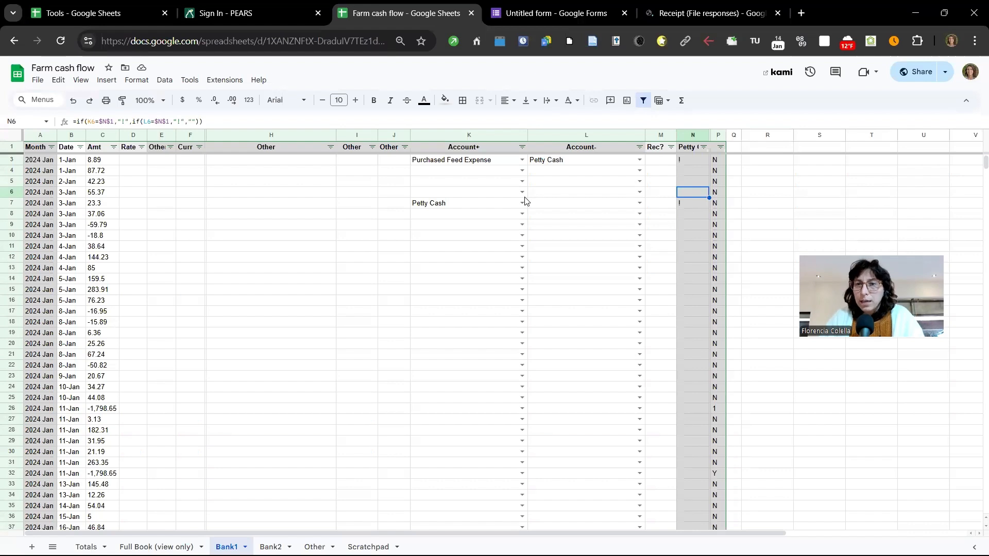
{"action": "left_click", "coordinate": [547, 13]}
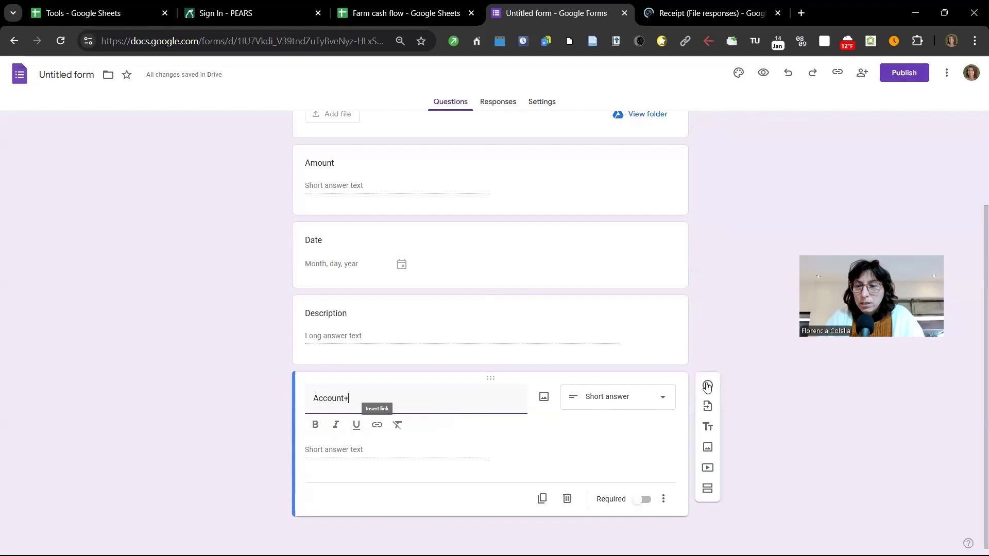
{"action": "key", "text": "ctrl+shift+Return"}
{"action": "type", "text": "Account-"}
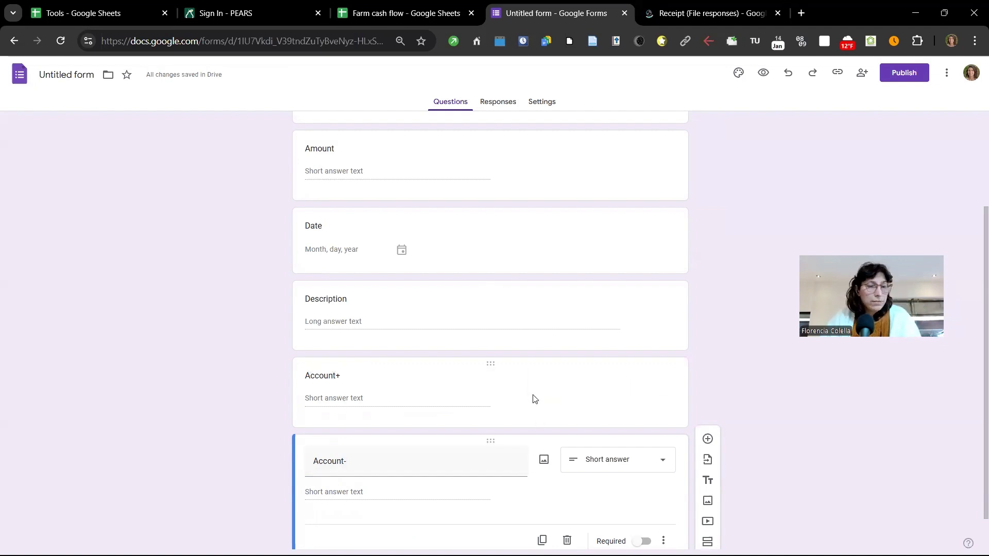
Change the answer type of the Account+ question to Dropdown
{"action": "left_click", "coordinate": [599, 397]}
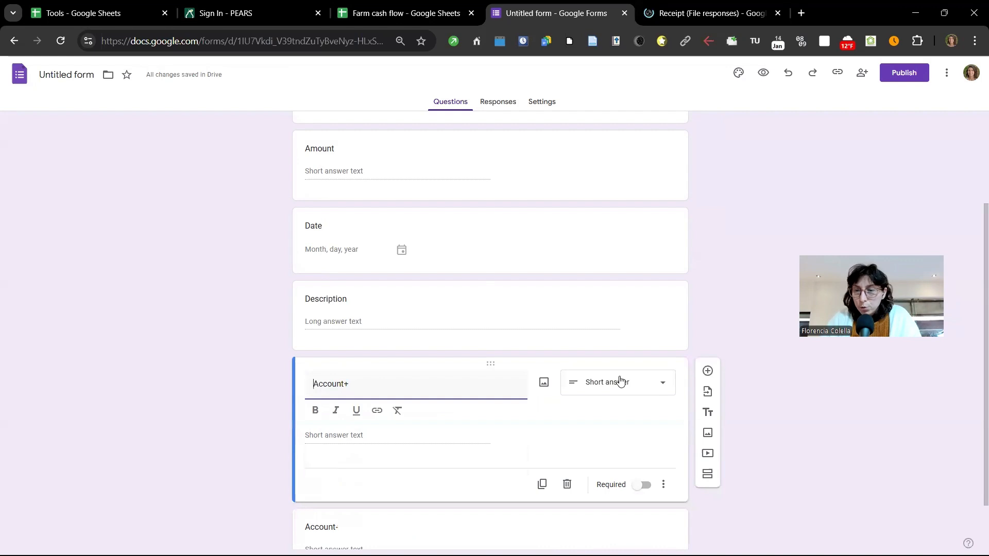
{"action": "left_click", "coordinate": [620, 382]}
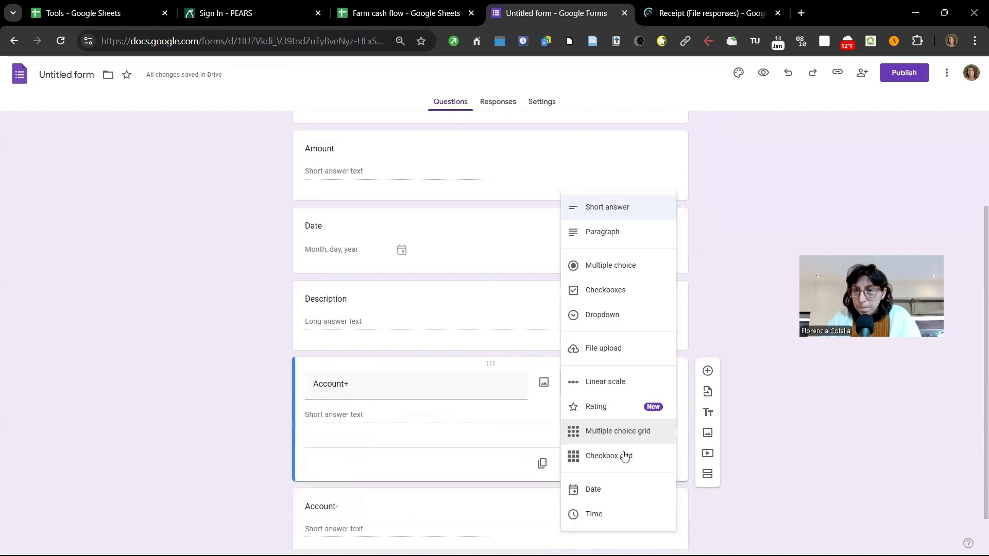
{"action": "left_click", "coordinate": [615, 315]}
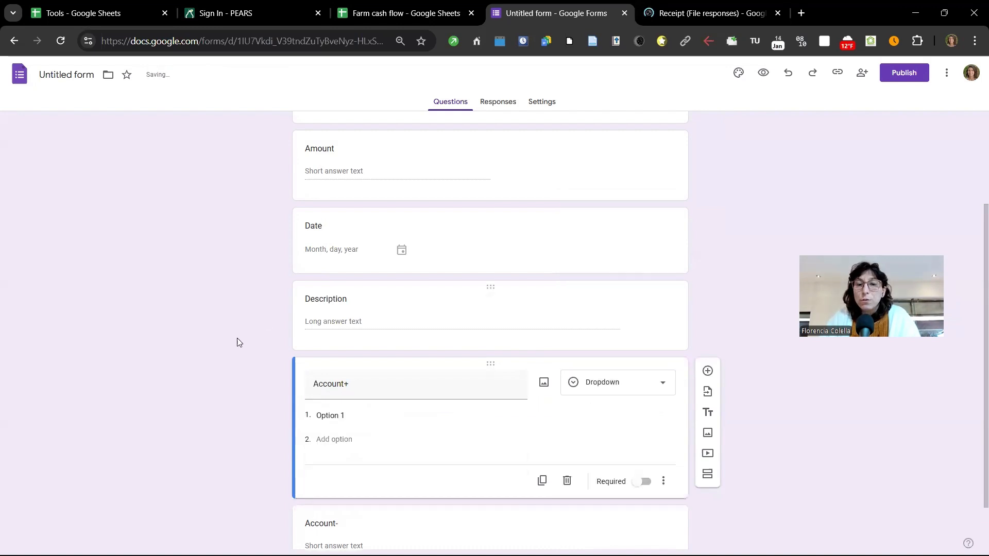
Copy "Breeding livestock sales, raised" from the Totals sheet of Farm cash flow into the first option of the Account+ dropdown
{"action": "scroll", "coordinate": [402, 354], "scroll_direction": "down", "scroll_amount": 2}
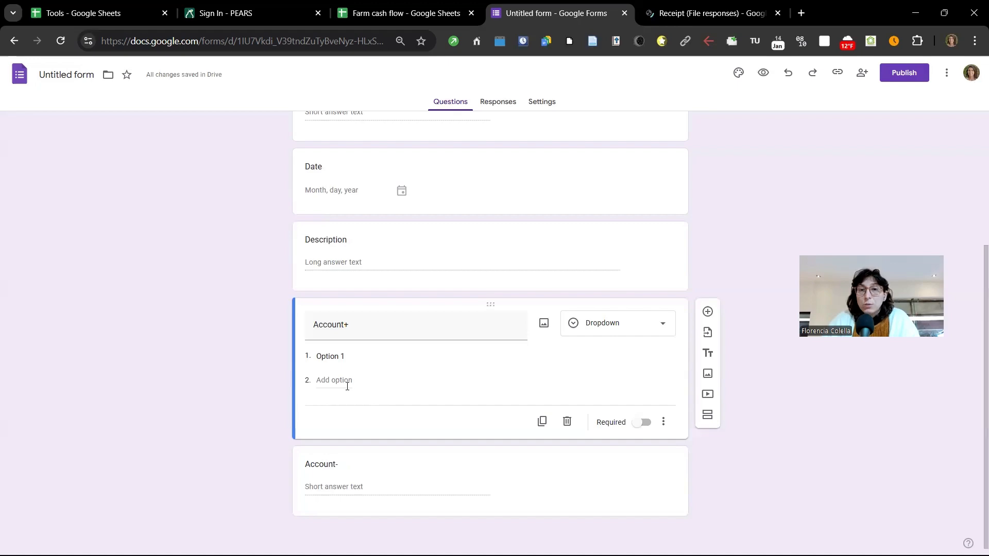
{"action": "key", "text": "ctrl+shift+Tab"}
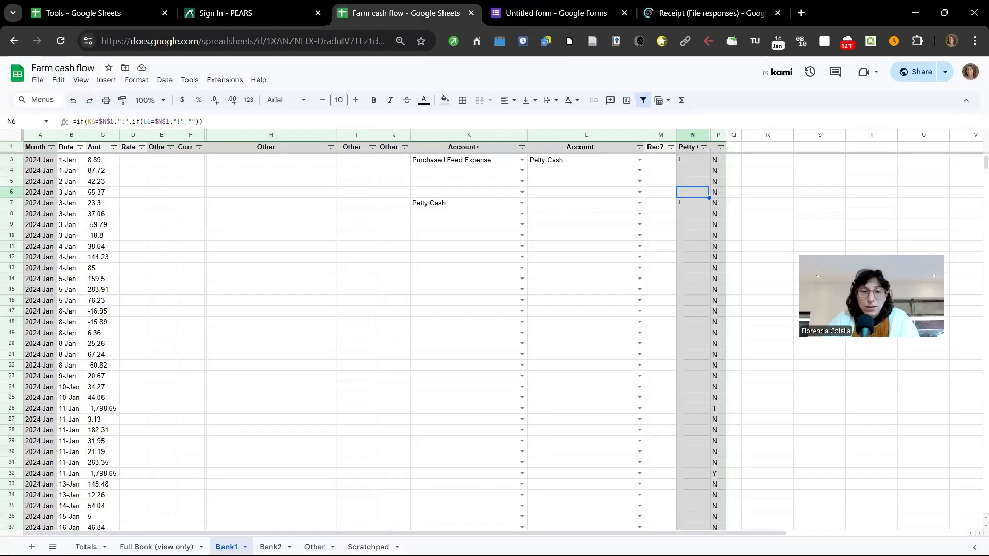
{"action": "left_click", "coordinate": [86, 547]}
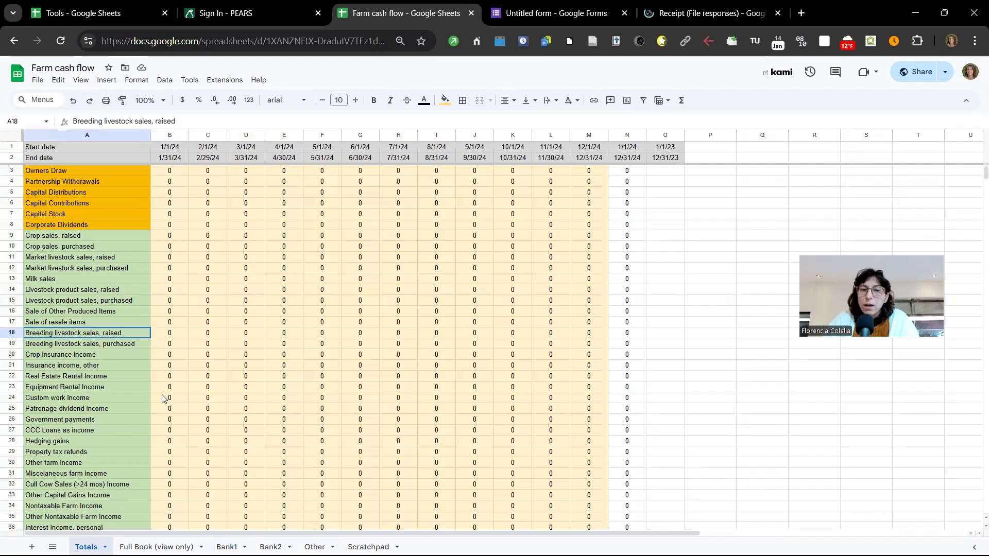
{"action": "key", "text": "ctrl+c"}
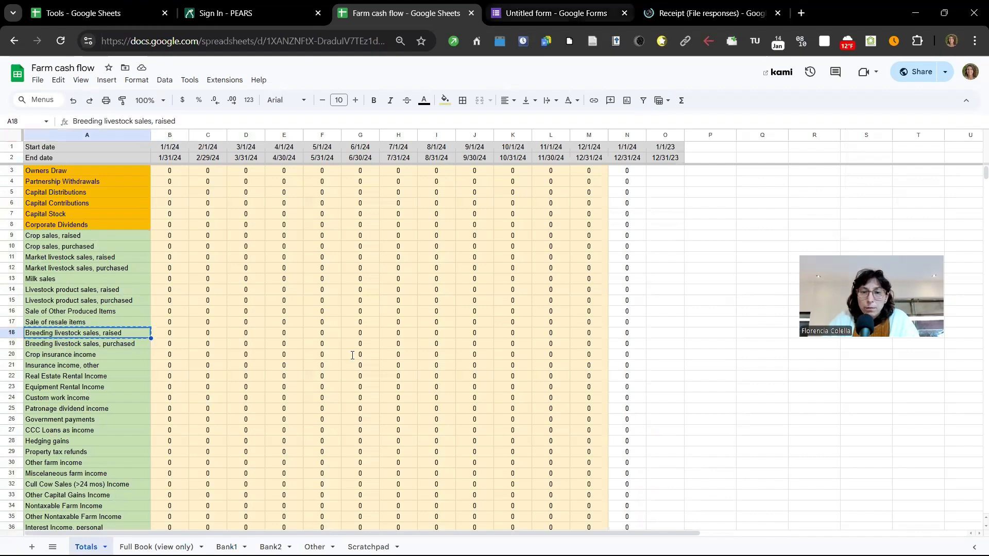
{"action": "key", "text": "ctrl+Tab"}
{"action": "key", "text": "ctrl+v"}
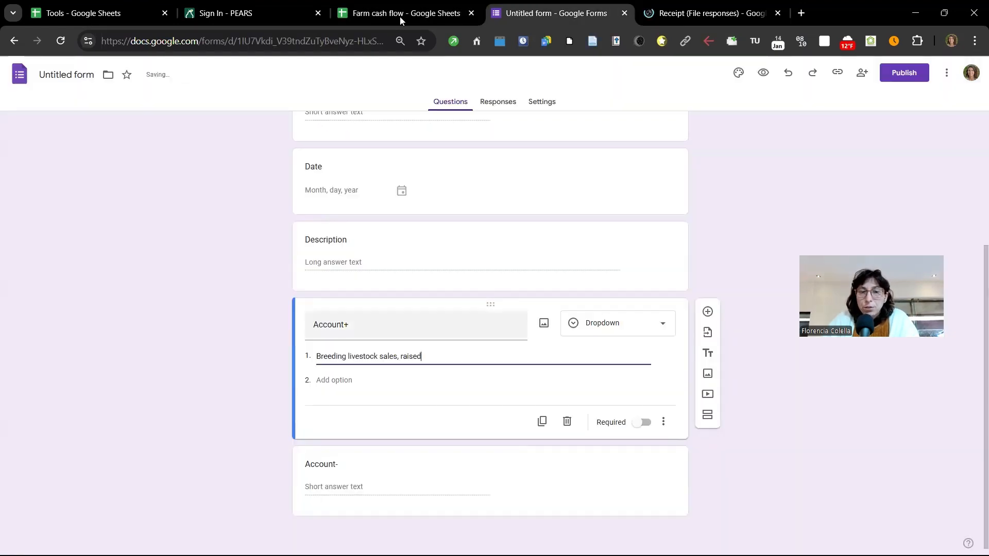
Copy "Equipment Rental Income" from the Totals sheet of Farm cash flow into the second Account+ dropdown option, and add a placeholder third option
{"action": "left_click", "coordinate": [400, 18]}
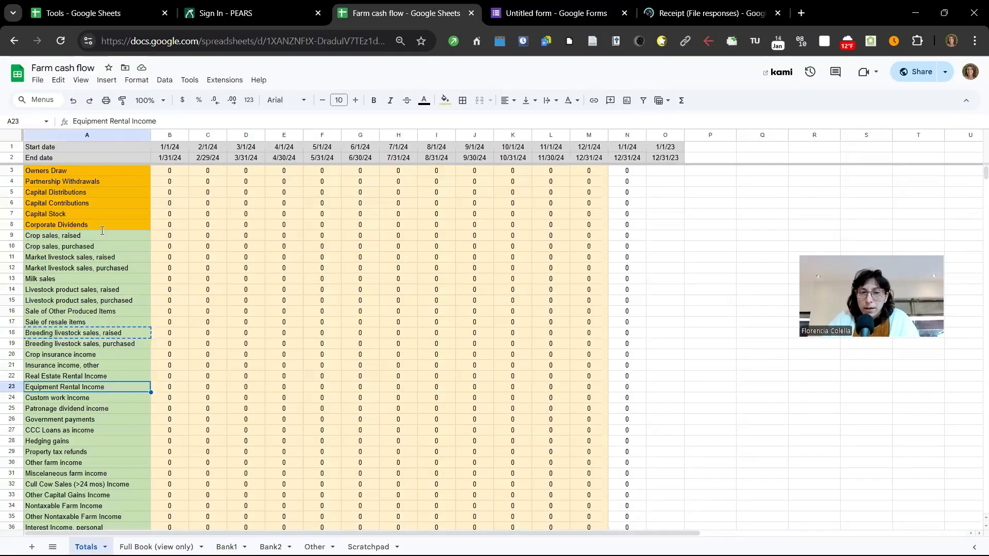
{"action": "key", "text": "ctrl+Tab"}
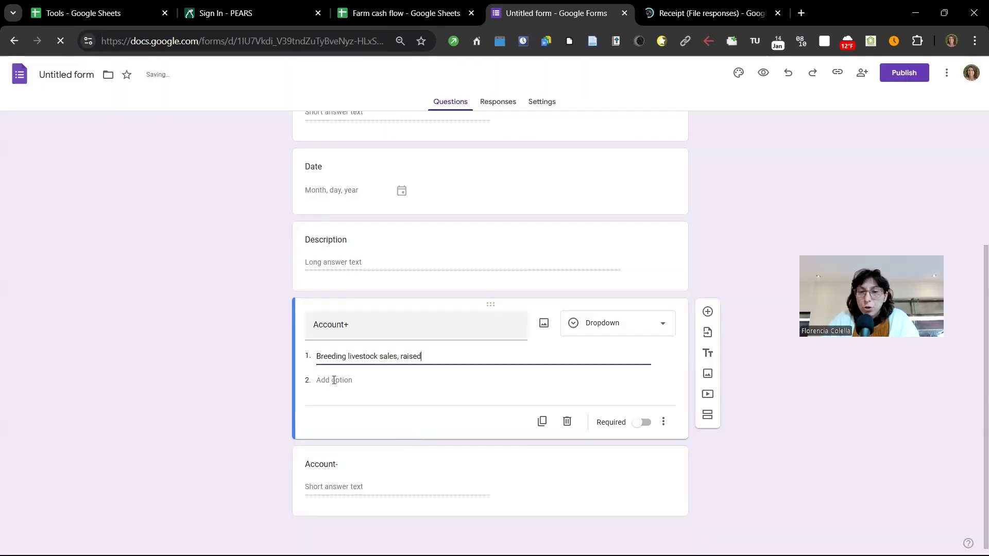
{"action": "key", "text": "Return"}
{"action": "key", "text": "ctrl+v"}
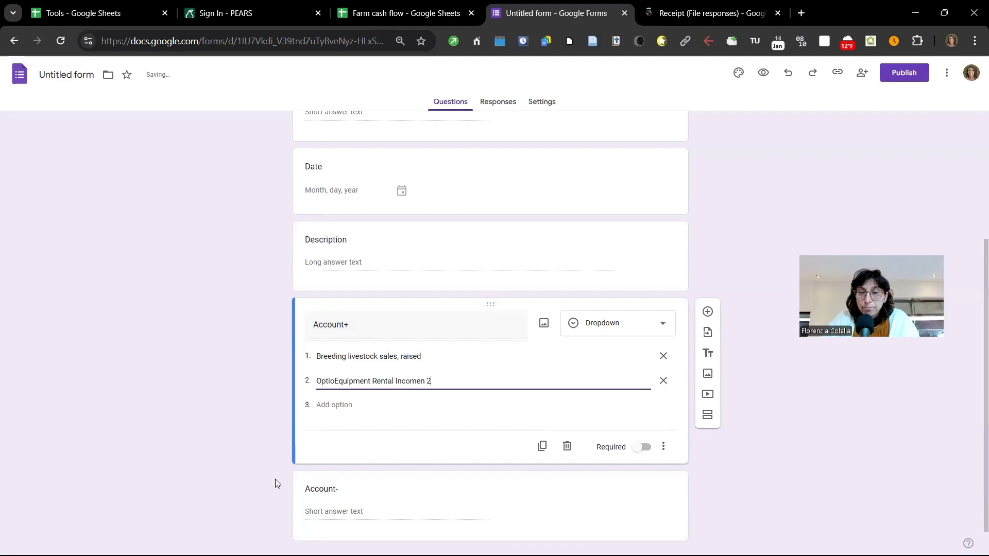
{"action": "key", "text": "ctrl+a"}
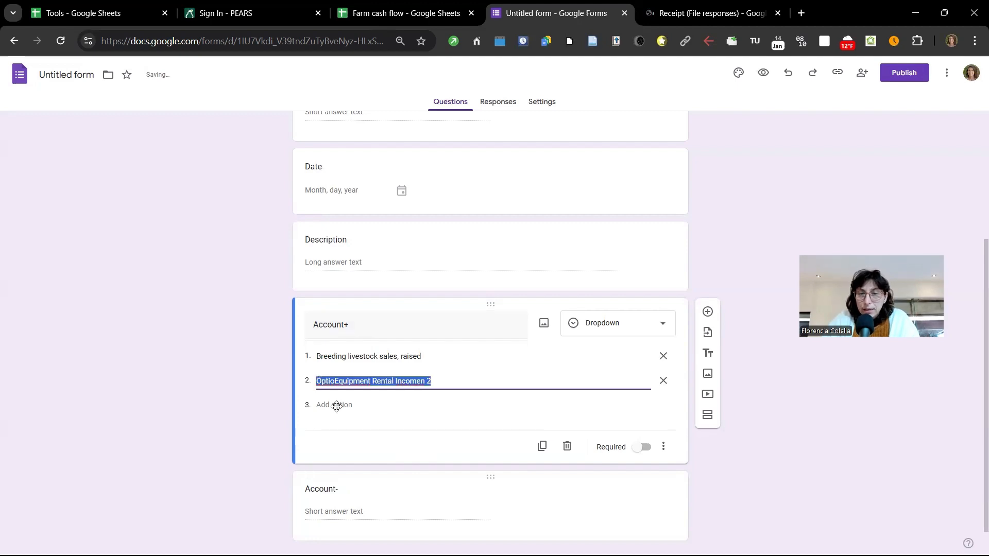
{"action": "key", "text": "ctrl+v"}
{"action": "left_click", "coordinate": [353, 416]}
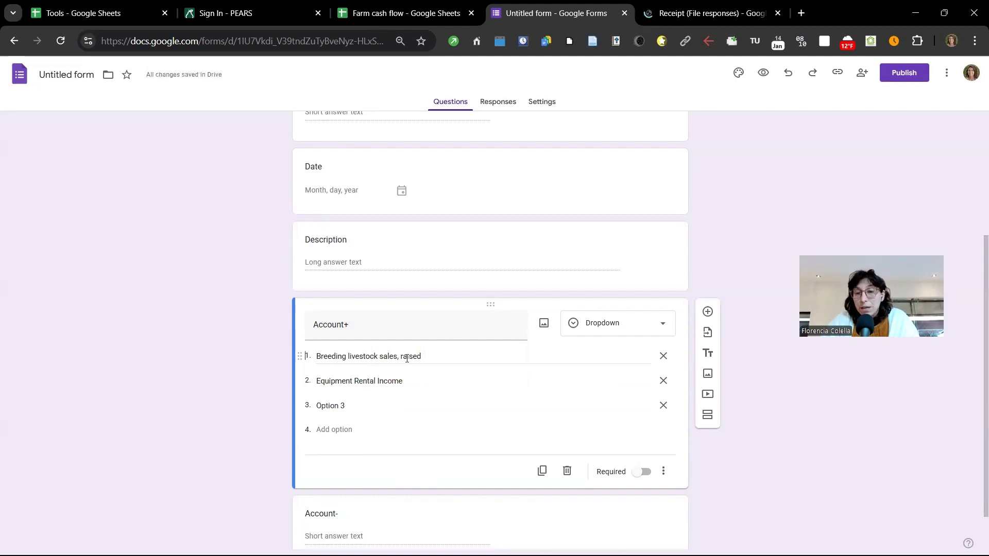
Change the answer type of the Account- question to Dropdown
{"action": "left_click", "coordinate": [490, 366]}
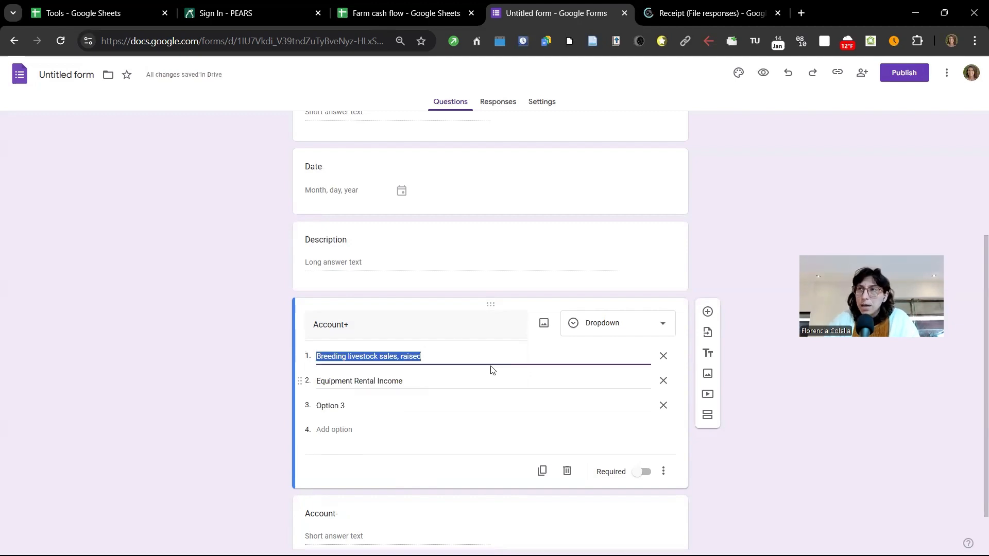
{"action": "scroll", "coordinate": [491, 370], "scroll_direction": "down", "scroll_amount": 1}
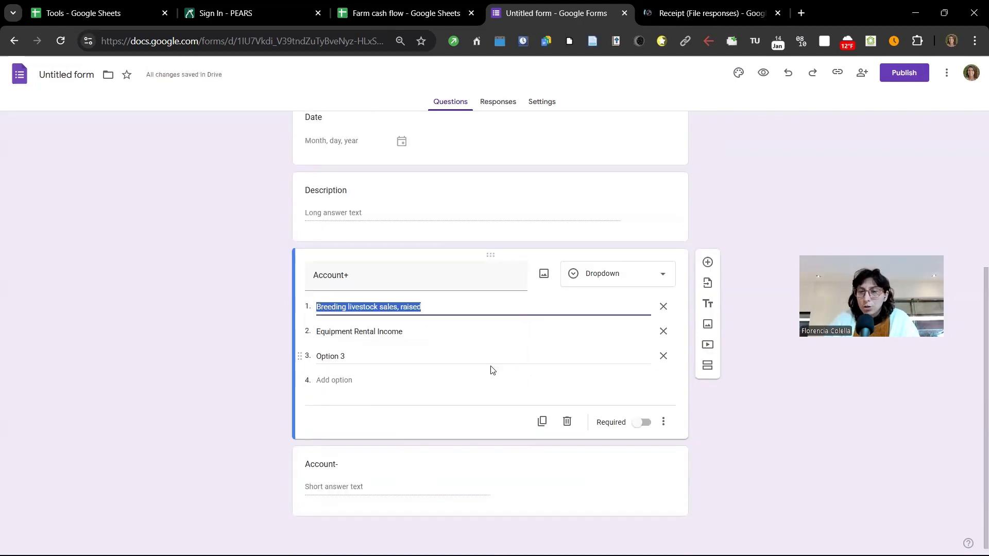
{"action": "left_click", "coordinate": [577, 471]}
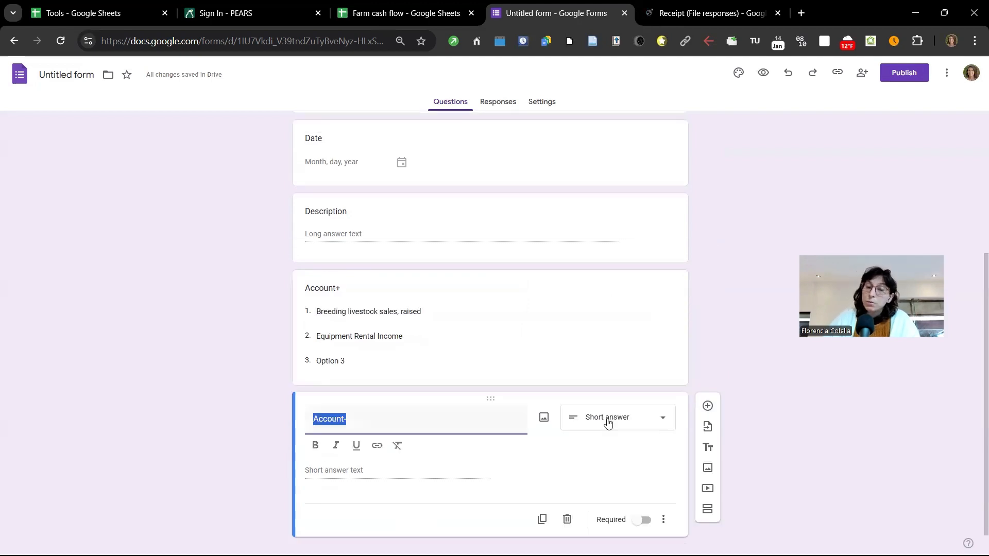
{"action": "left_click", "coordinate": [607, 422]}
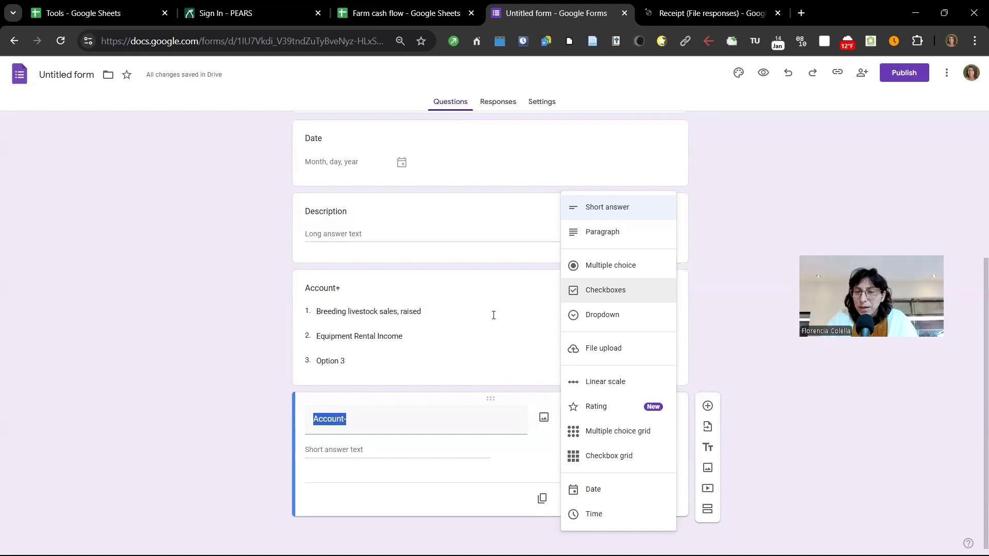
{"action": "left_click", "coordinate": [617, 315]}
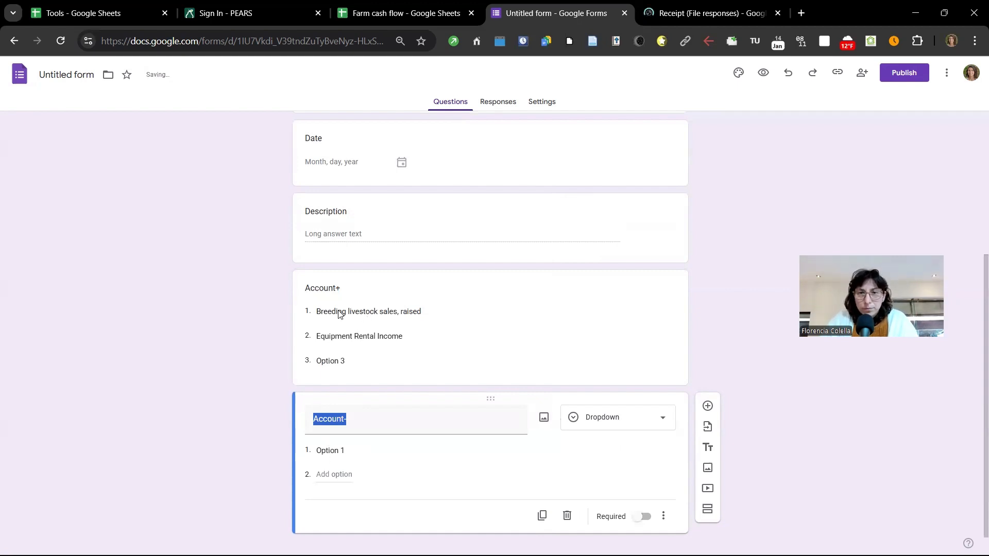
Copy "Breeding livestock sales, raised" and "Equipment Rental Income" from Account+ into the Account- dropdown, and add a placeholder third option
{"action": "left_click", "coordinate": [350, 320]}
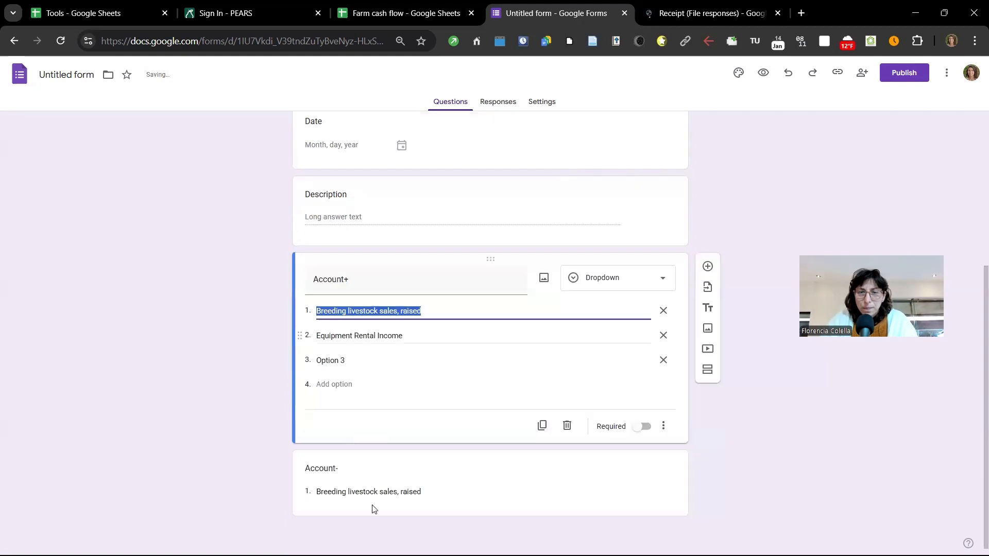
{"action": "key", "text": "Tab"}
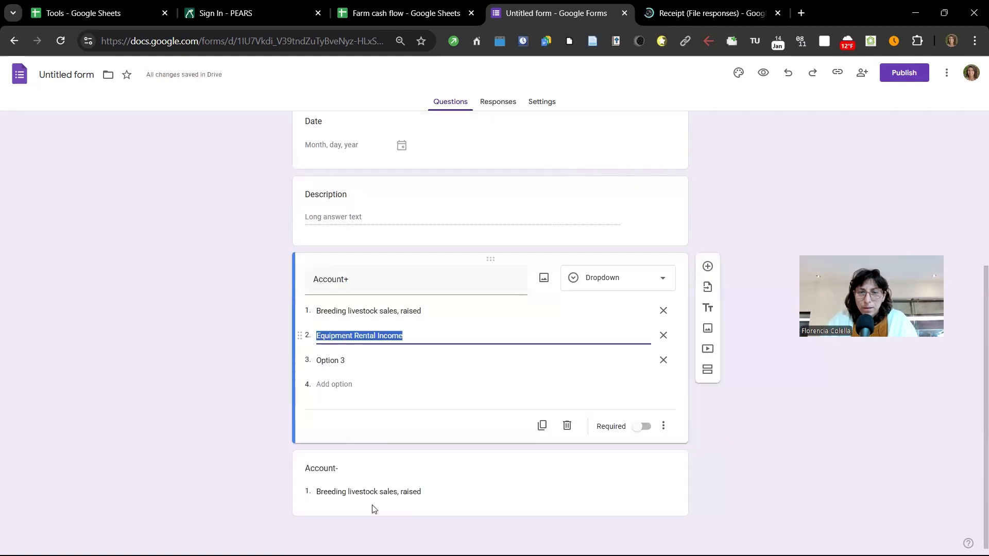
{"action": "left_click", "coordinate": [438, 489]}
{"action": "left_click", "coordinate": [343, 457]}
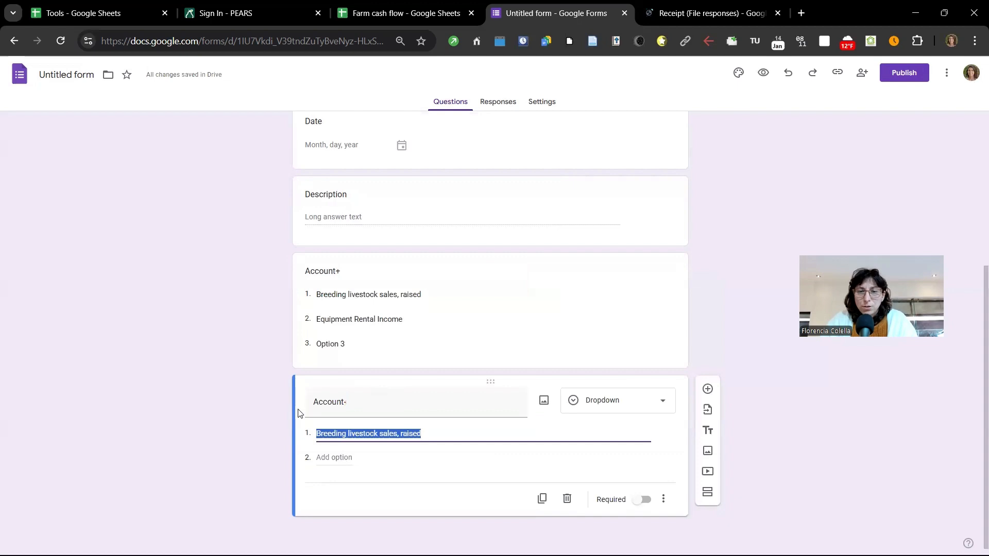
{"action": "key", "text": "ctrl+v"}
{"action": "left_click", "coordinate": [364, 319]}
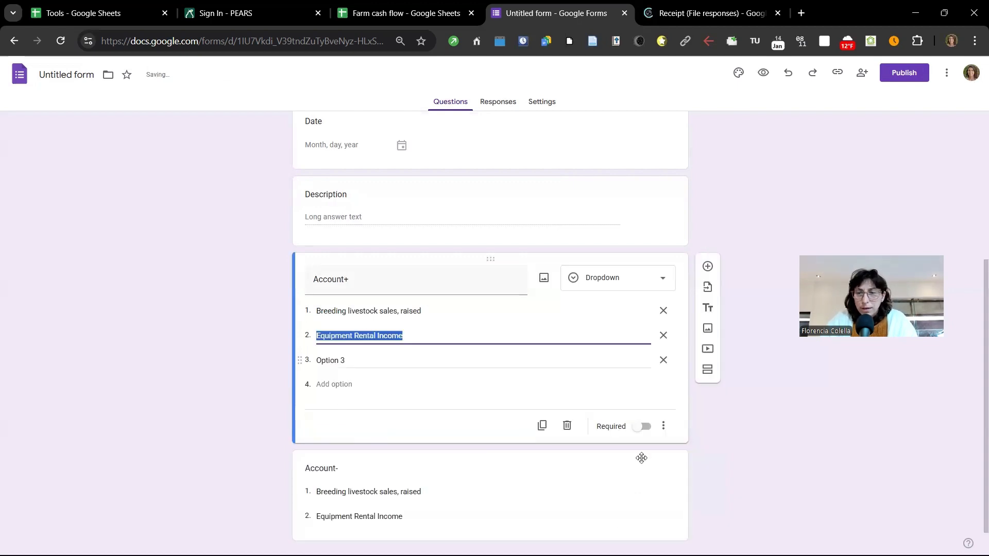
{"action": "scroll", "coordinate": [480, 481], "scroll_direction": "down", "scroll_amount": 1}
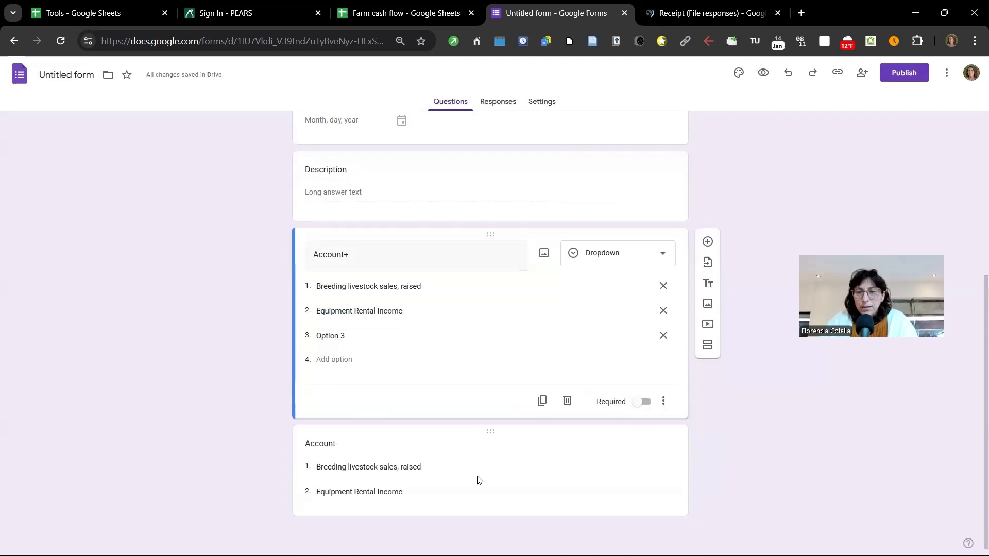
{"action": "left_click", "coordinate": [400, 465]}
{"action": "left_click", "coordinate": [334, 459]}
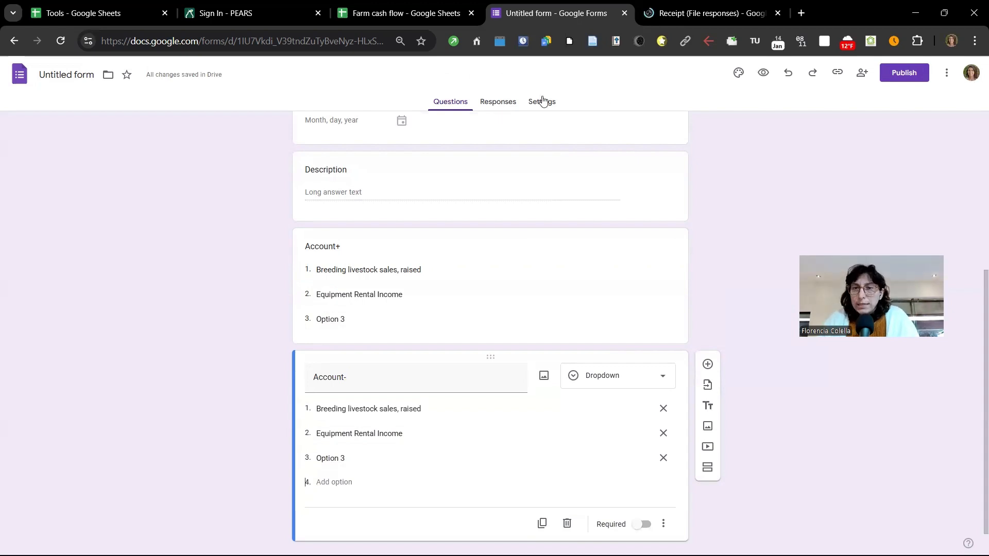
Link the form's responses to the existing Farm cash flow spreadsheet
{"action": "left_click", "coordinate": [498, 102]}
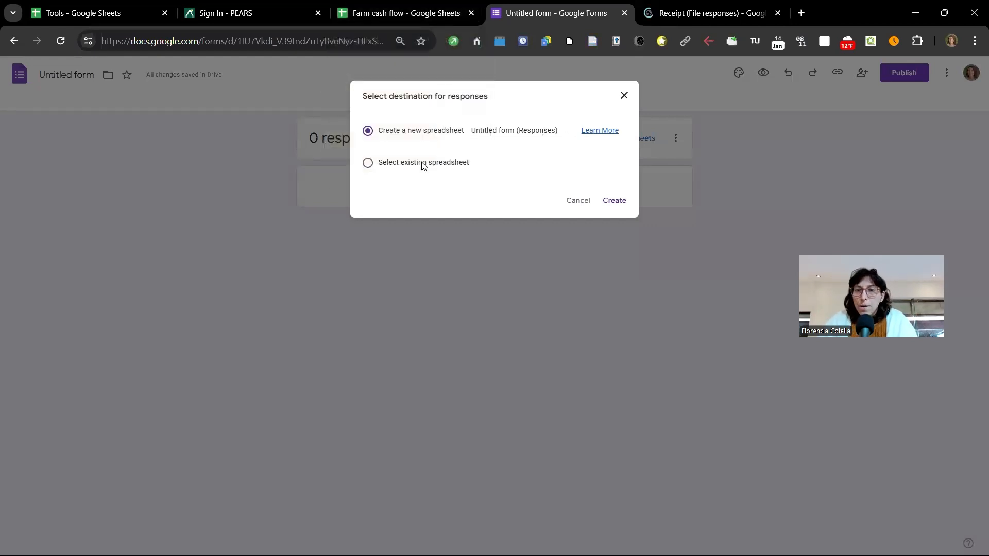
{"action": "key", "text": "Down"}
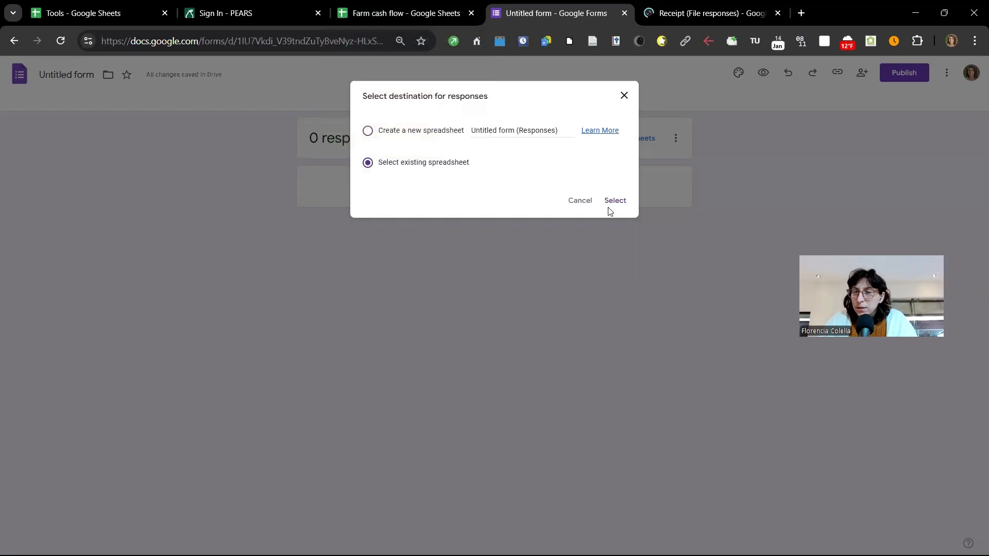
{"action": "key", "text": "Return"}
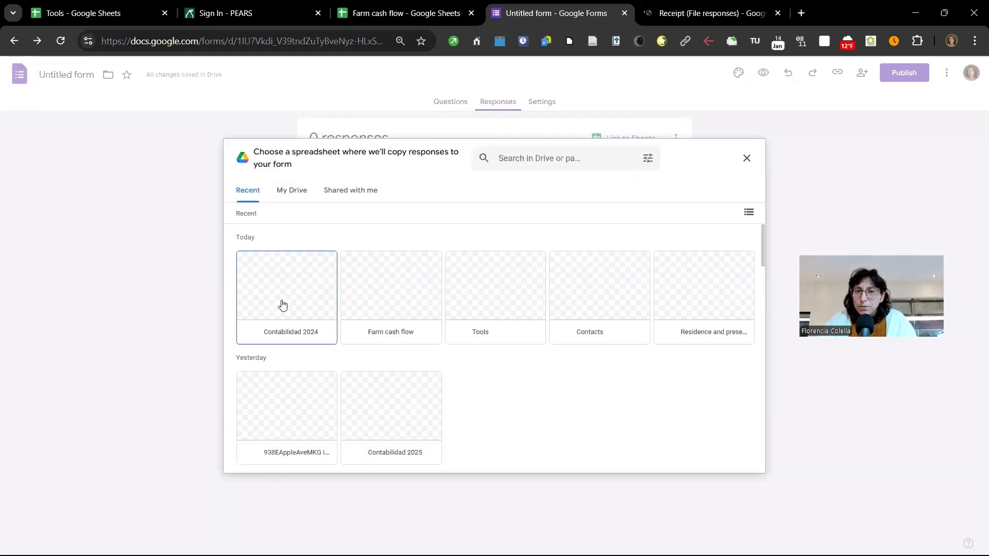
{"action": "left_click", "coordinate": [381, 301]}
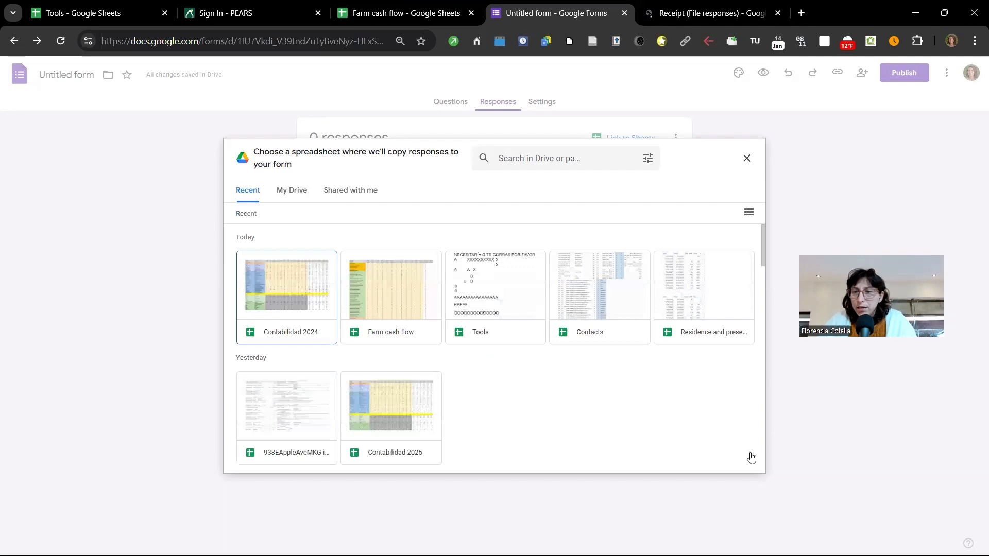
{"action": "left_click", "coordinate": [736, 456]}
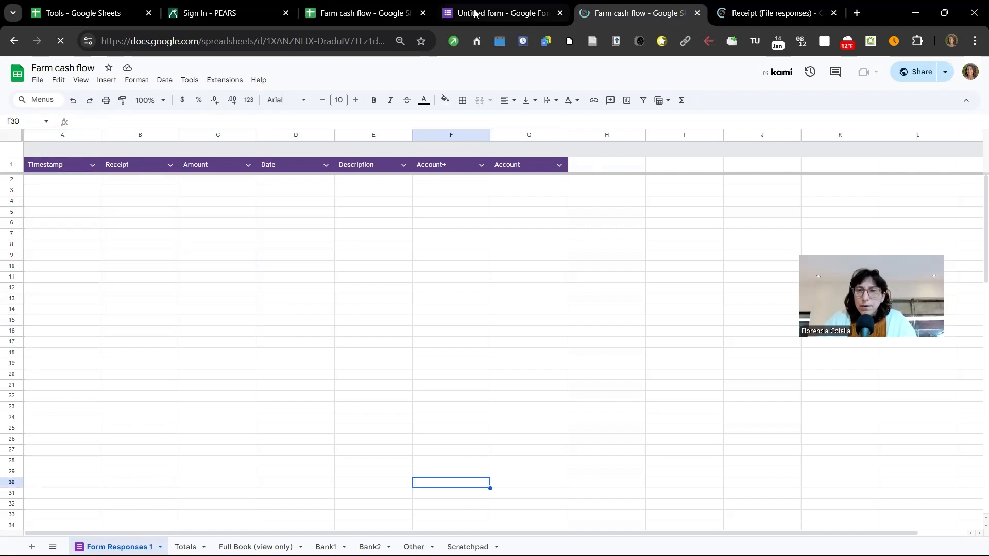
Close the older Farm cash flow browser tab showing the Totals sheet and return to the form
{"action": "mouse_move", "coordinate": [476, 11]}
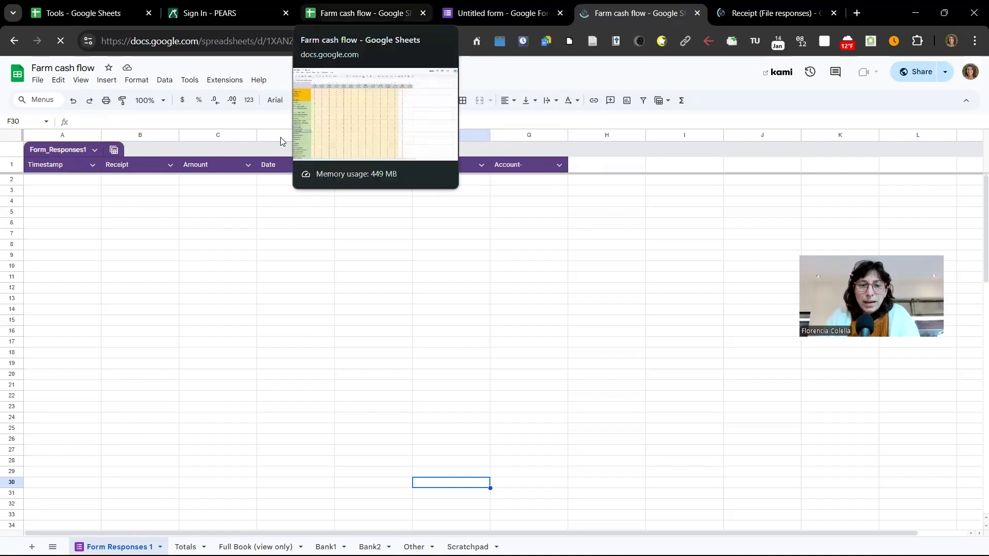
{"action": "left_click", "coordinate": [355, 13]}
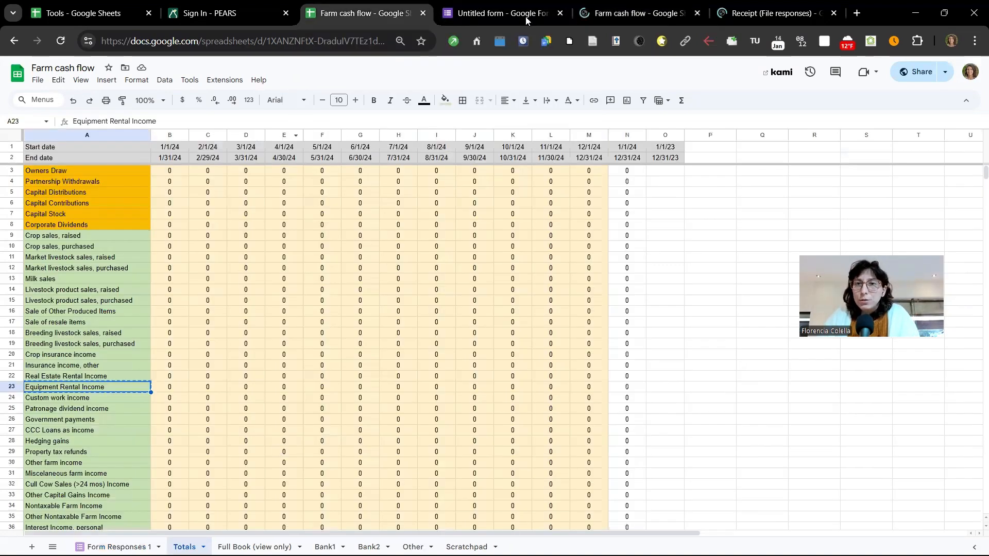
{"action": "left_click", "coordinate": [423, 14]}
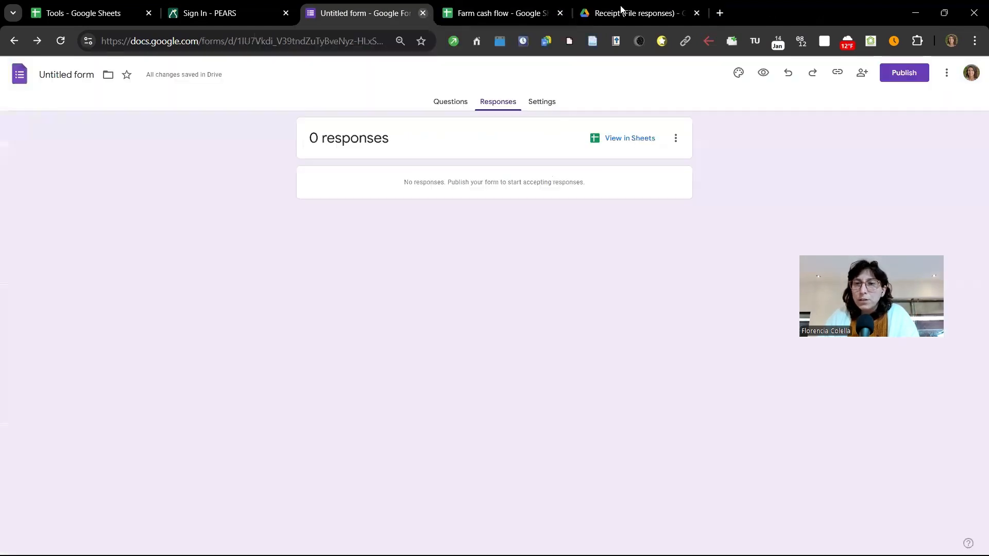
Review the form's response settings and publish the form to anyone with the link
{"action": "left_click", "coordinate": [542, 103]}
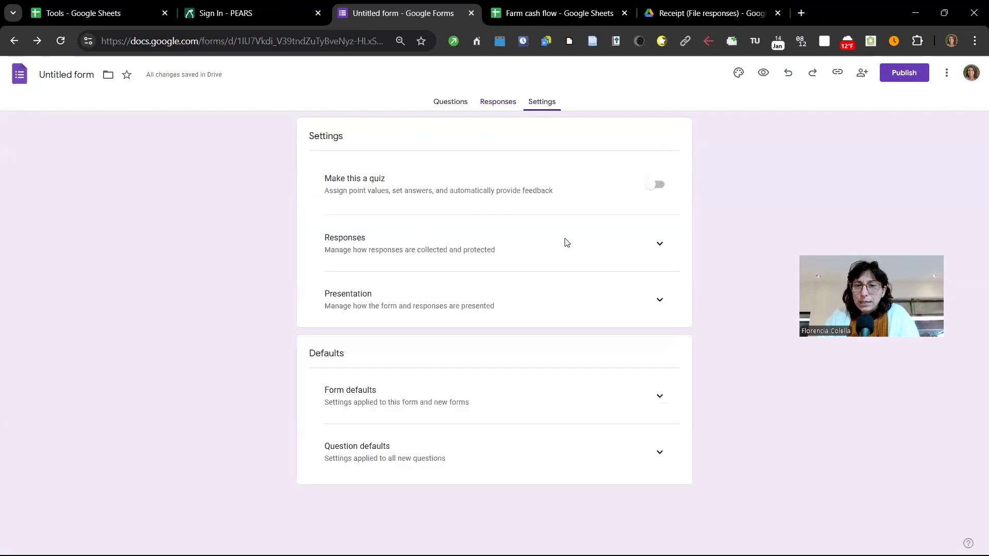
{"action": "left_click", "coordinate": [557, 264]}
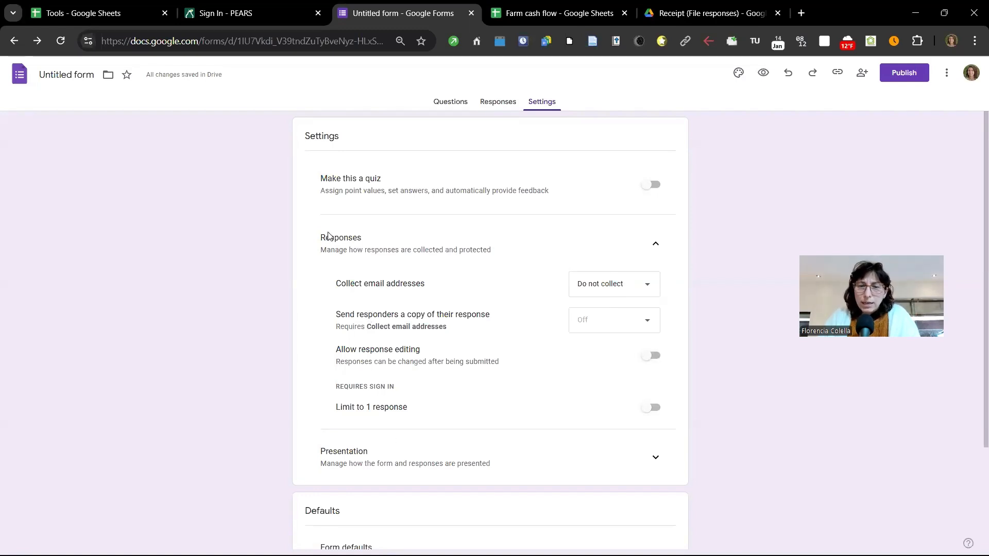
{"action": "scroll", "coordinate": [374, 401], "scroll_direction": "down", "scroll_amount": 2}
{"action": "scroll", "coordinate": [377, 383], "scroll_direction": "down", "scroll_amount": 1}
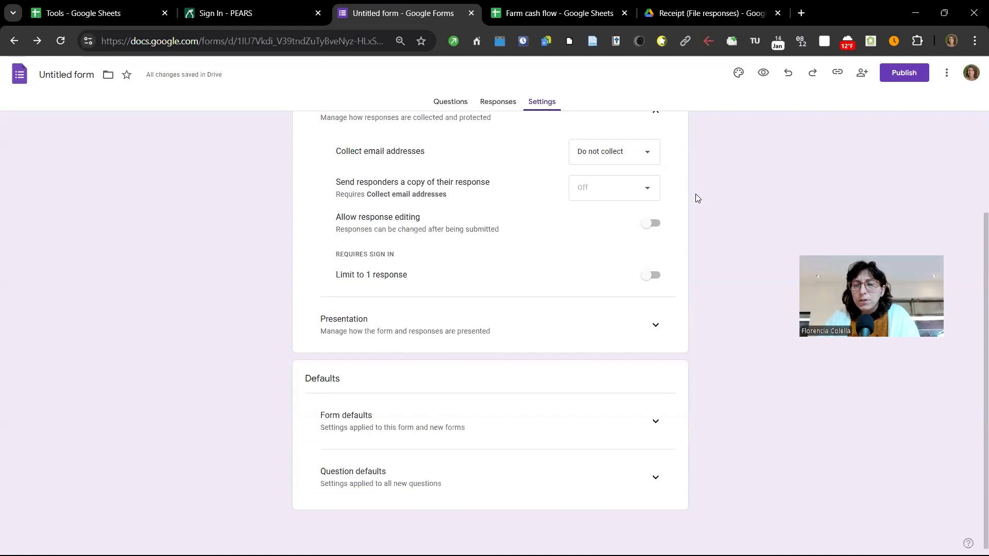
{"action": "scroll", "coordinate": [888, 70], "scroll_direction": "up", "scroll_amount": 3}
{"action": "left_click", "coordinate": [895, 73]}
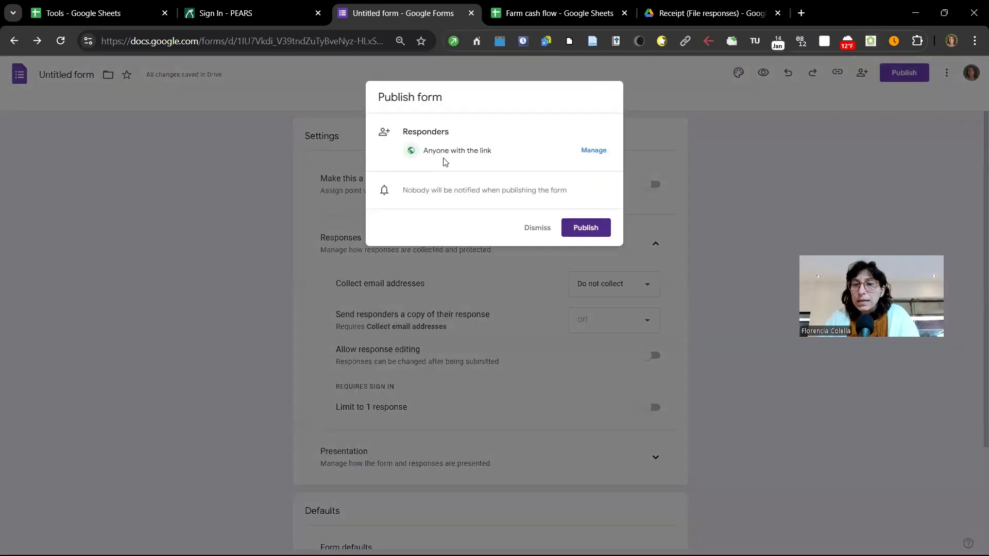
{"action": "left_click", "coordinate": [586, 227]}
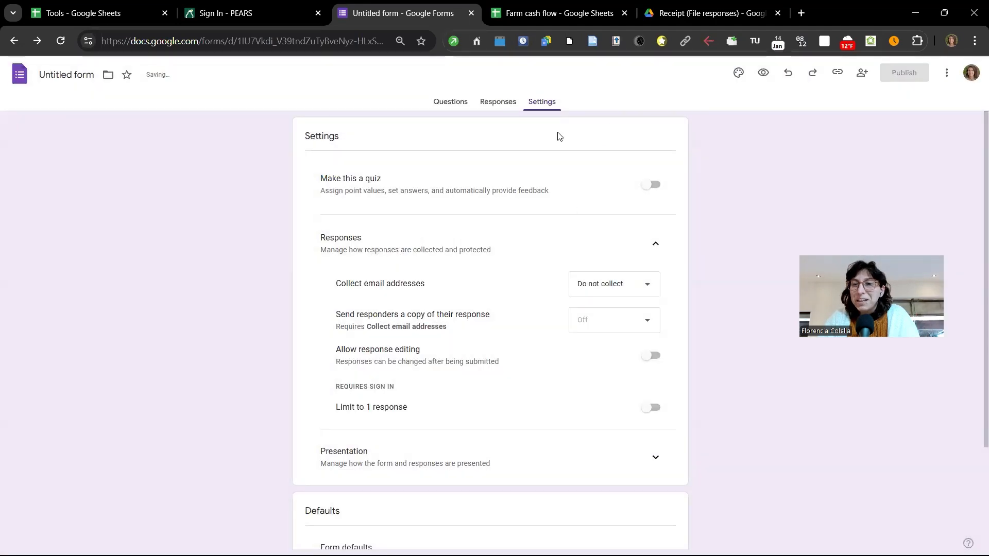
Copy the responder link from the published form's options and close the options without changes
{"action": "left_click", "coordinate": [891, 72]}
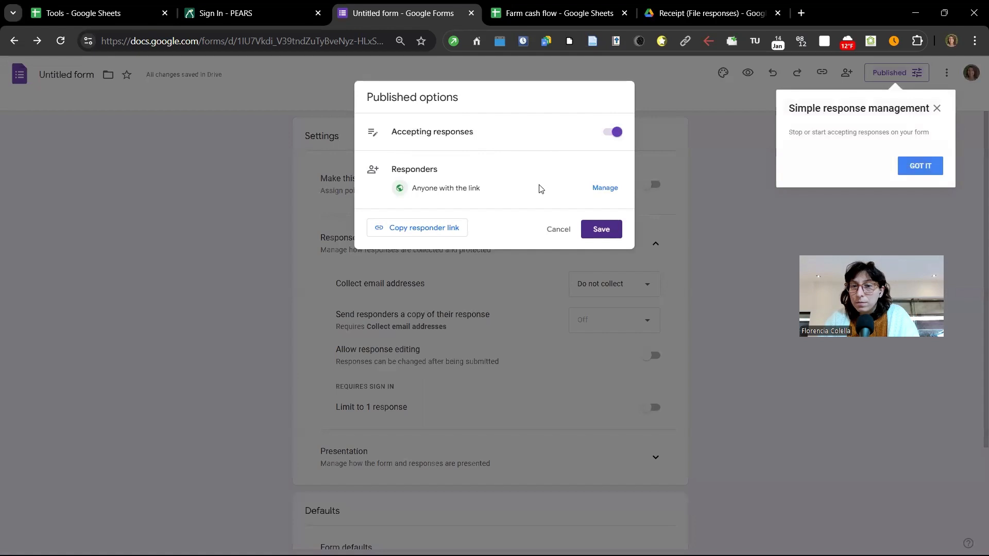
{"action": "left_click", "coordinate": [416, 229]}
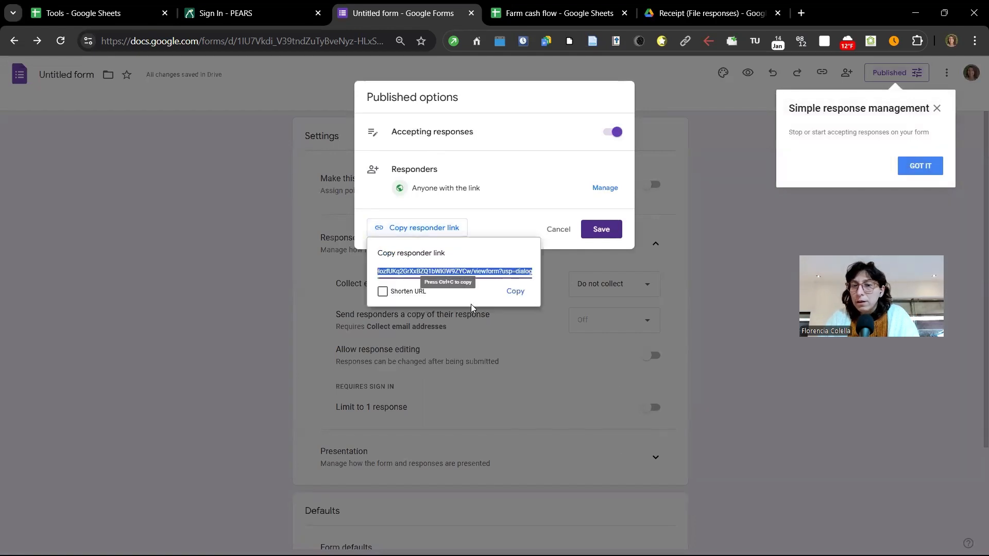
{"action": "left_click", "coordinate": [515, 291]}
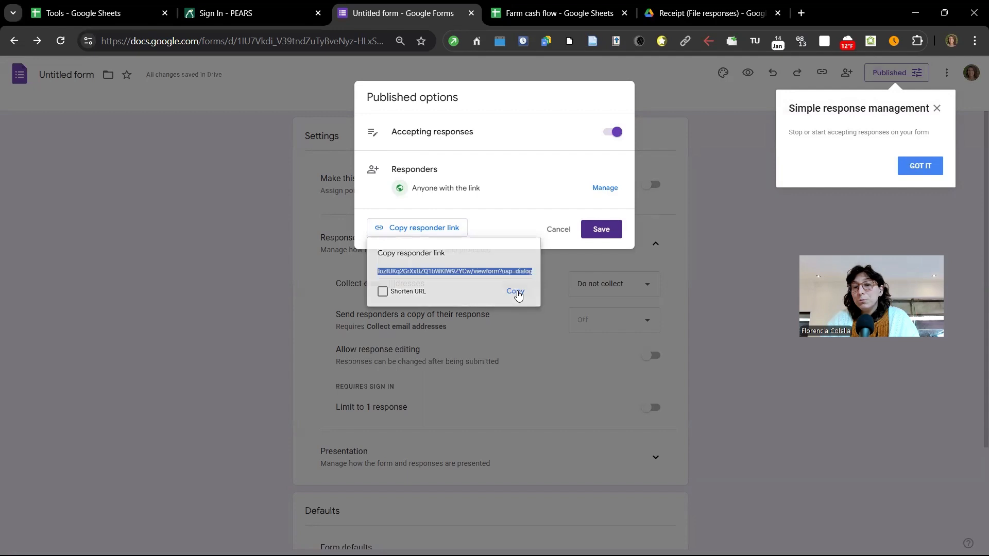
{"action": "left_click", "coordinate": [560, 229]}
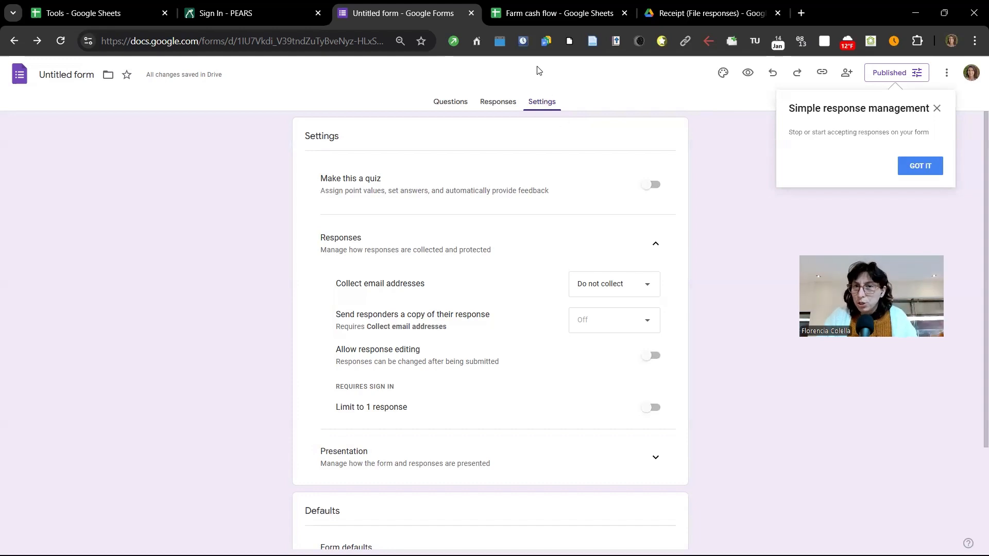
Open the copied responder link in a new browser tab, and return to the form editor
{"action": "left_click", "coordinate": [802, 23]}
{"action": "key", "text": "ctrl+v"}
{"action": "key", "text": "Return"}
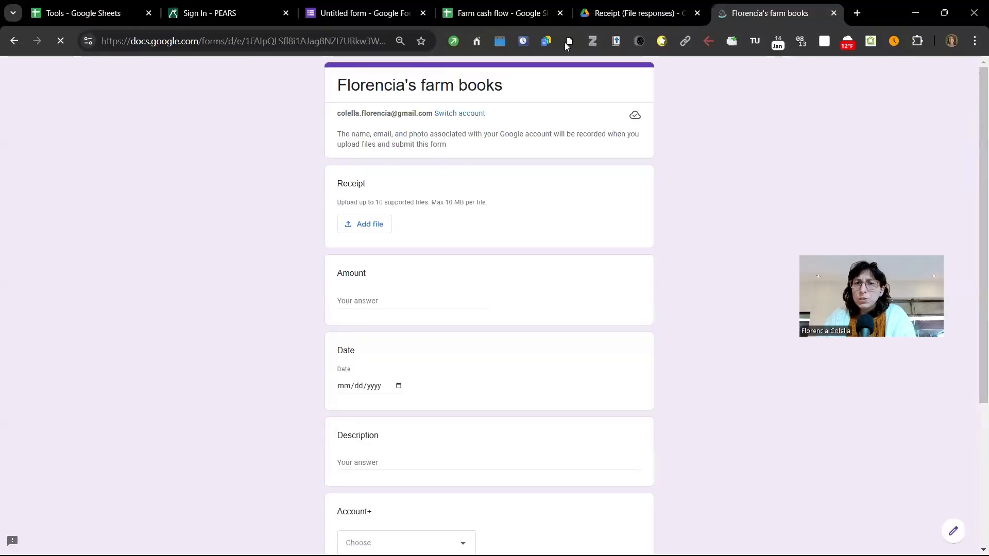
{"action": "left_click", "coordinate": [384, 13]}
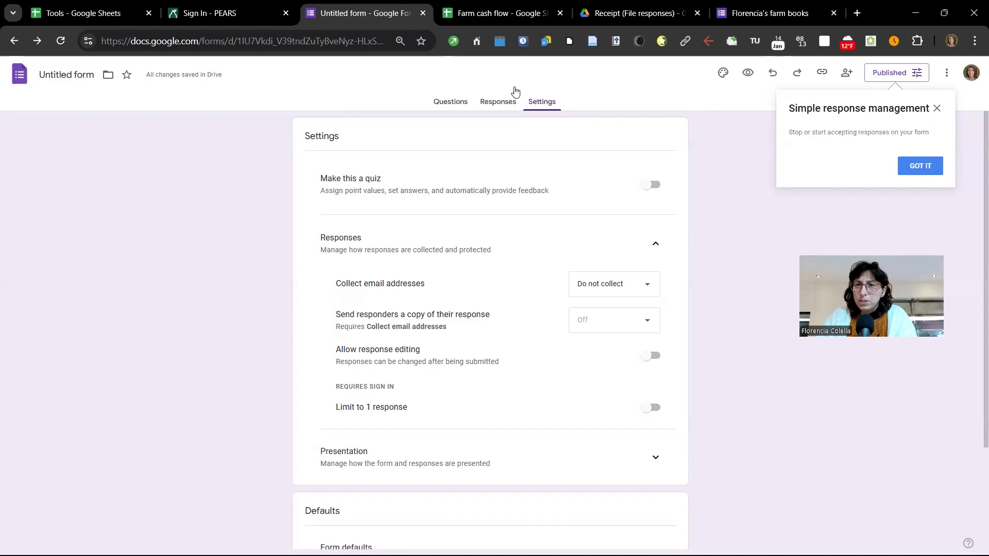
Switch to the live responder form and attach the Registration PDF from the Fec folder to the Receipt question
{"action": "left_click", "coordinate": [816, 15]}
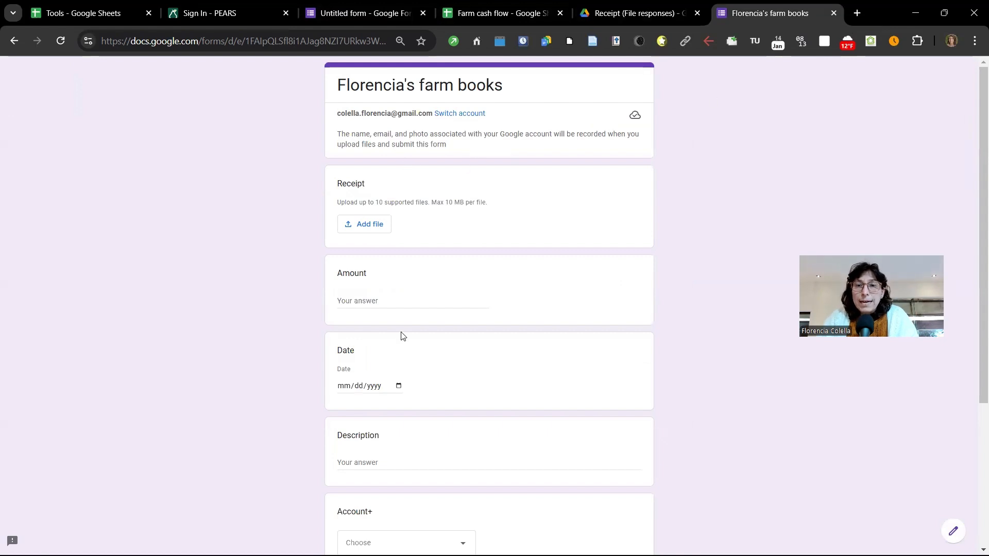
{"action": "left_click", "coordinate": [366, 229]}
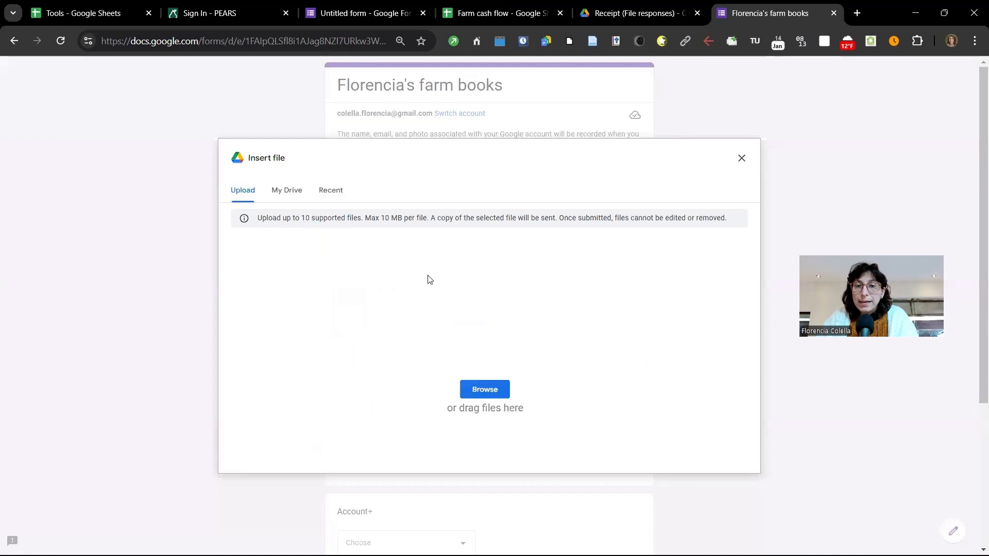
{"action": "left_click", "coordinate": [488, 389]}
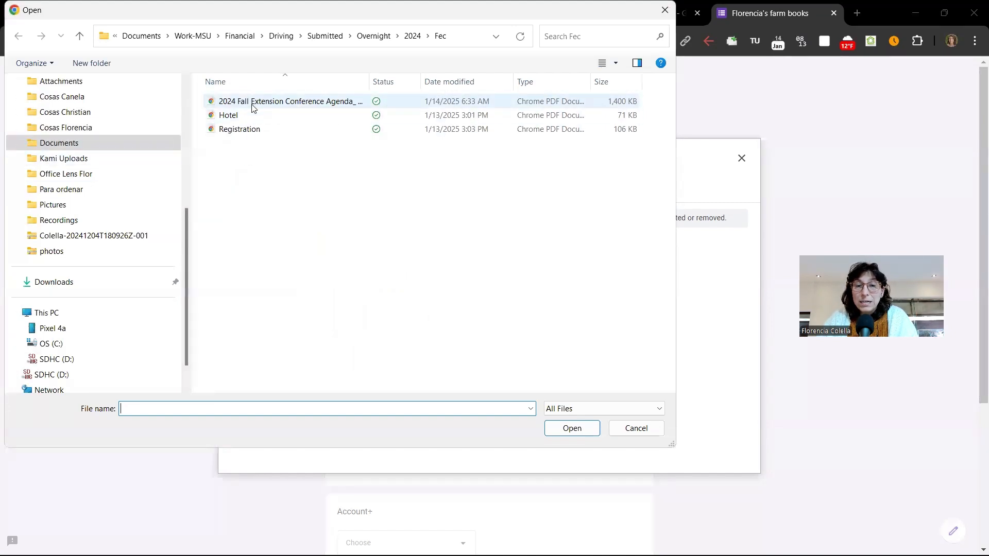
{"action": "double_click", "coordinate": [241, 129]}
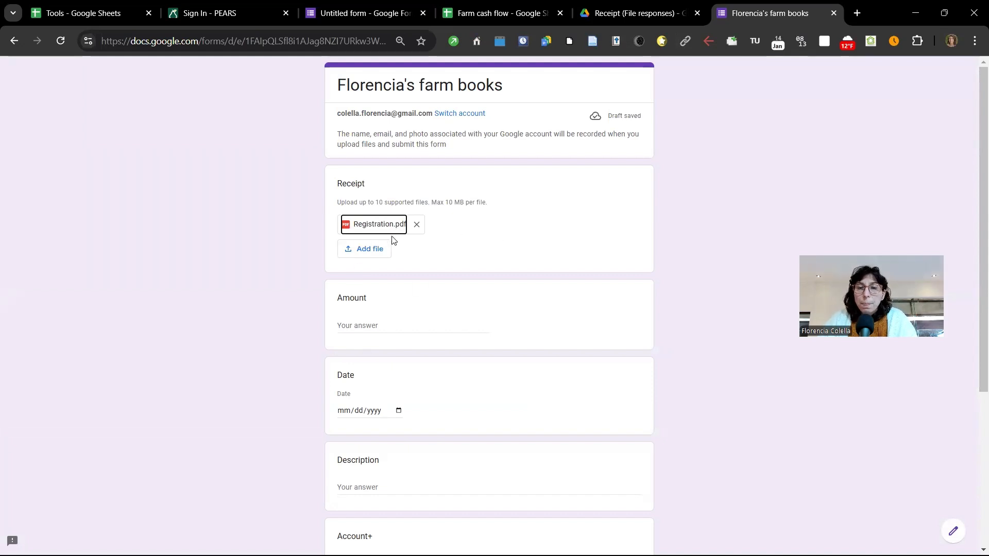
Fill in the amount as 10, the date as 01/08/2025 and the description as "Conference attendance"
{"action": "scroll", "coordinate": [412, 274], "scroll_direction": "down", "scroll_amount": 1}
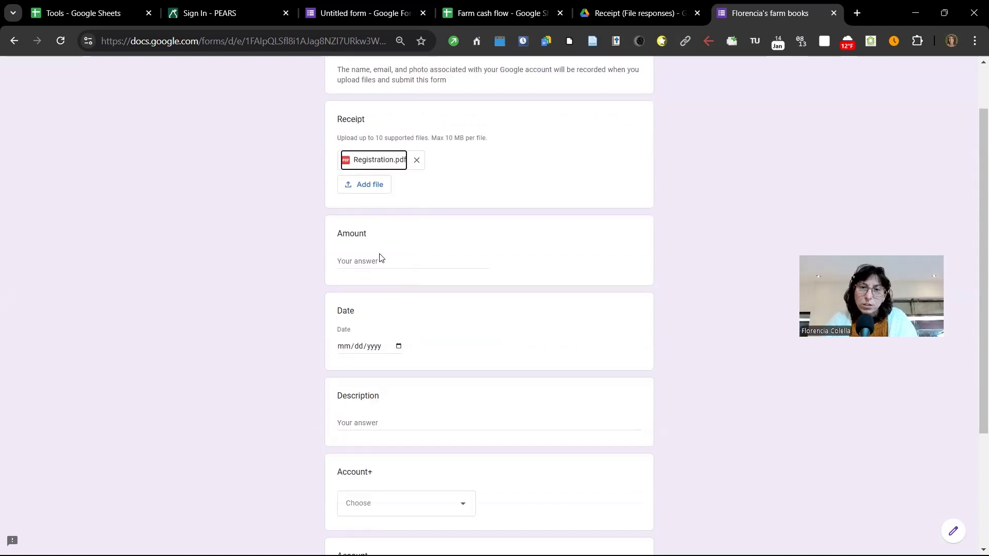
{"action": "left_click", "coordinate": [364, 260]}
{"action": "type", "text": "10"}
{"action": "key", "text": "Tab"}
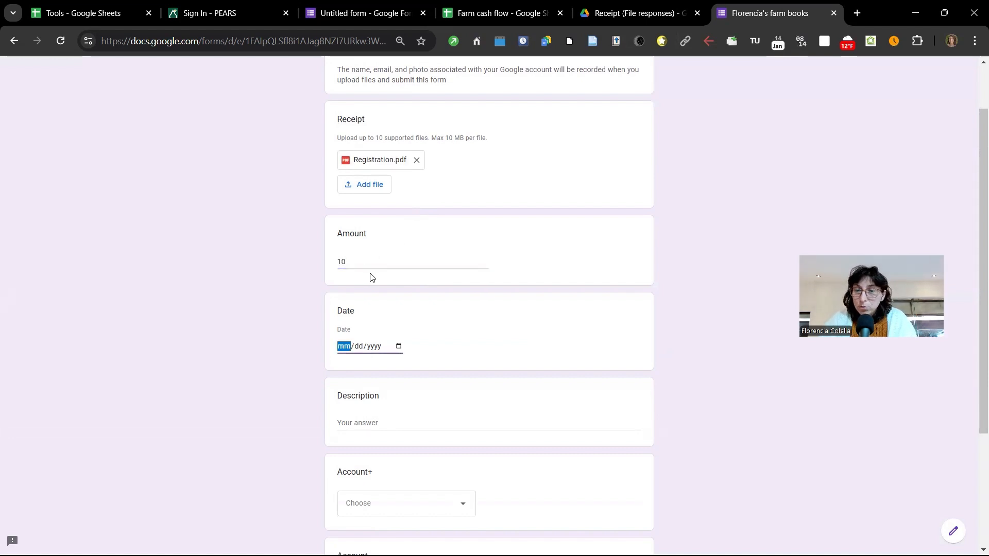
{"action": "left_click", "coordinate": [396, 346]}
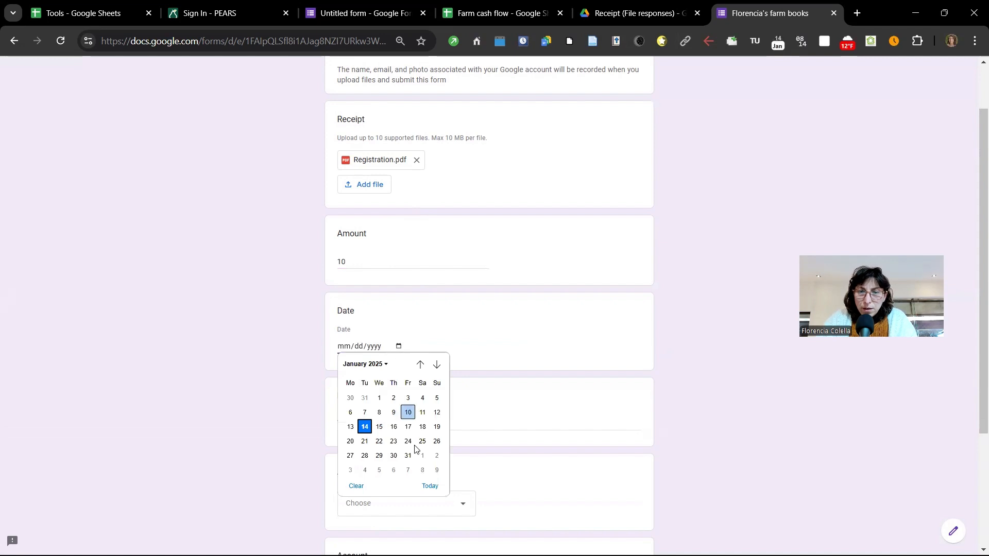
{"action": "left_click", "coordinate": [379, 412]}
{"action": "scroll", "coordinate": [701, 330], "scroll_direction": "up", "scroll_amount": 2}
{"action": "scroll", "coordinate": [700, 329], "scroll_direction": "down", "scroll_amount": 4}
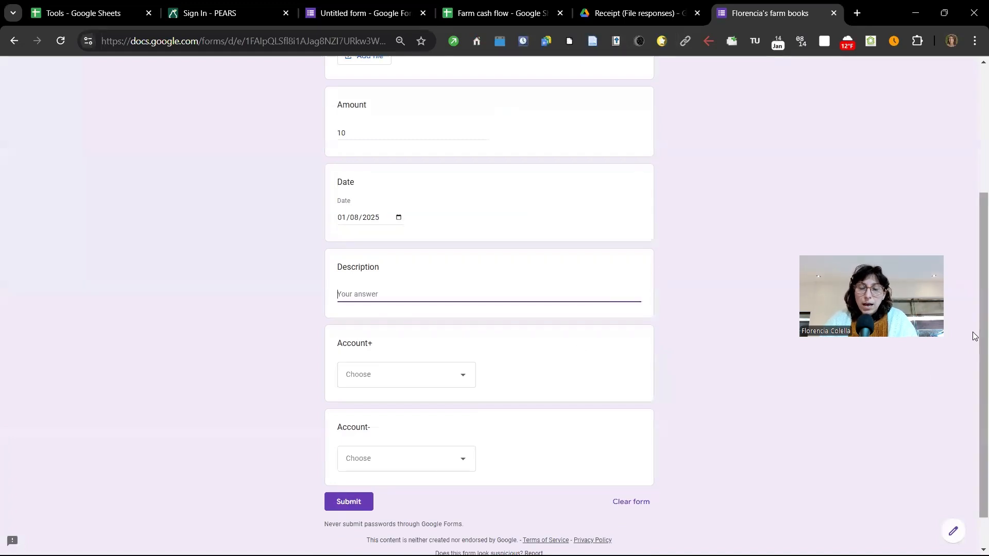
{"action": "type", "text": "Conference attendance"}
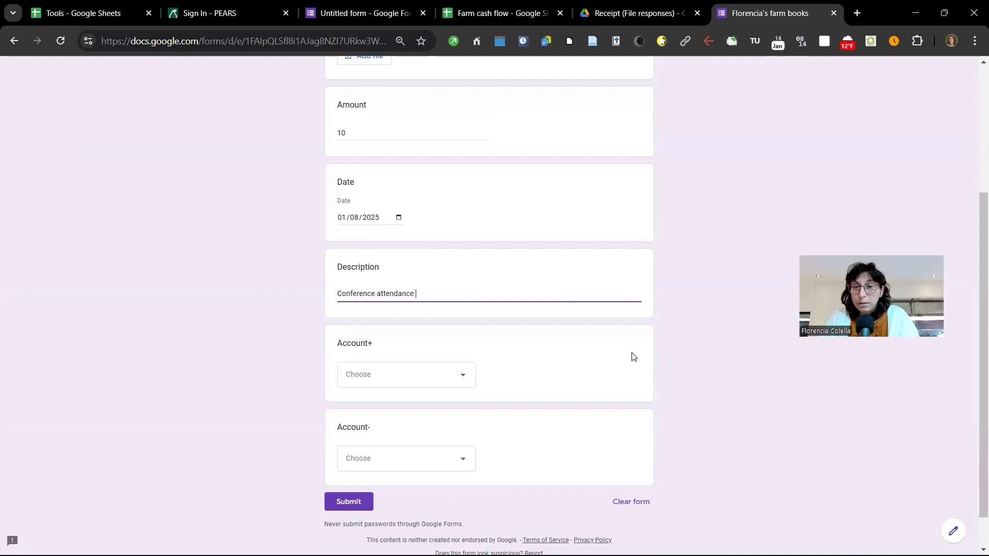
Choose "Breeding livestock sales, raised" for Account+ and "Option 3" for Account-, and submit the form
{"action": "left_click", "coordinate": [378, 376]}
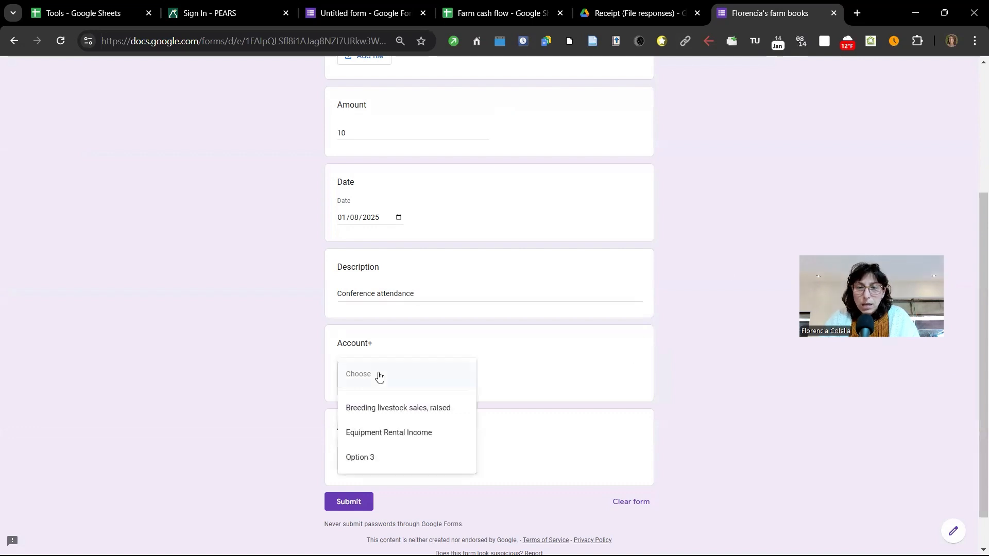
{"action": "left_click", "coordinate": [389, 414]}
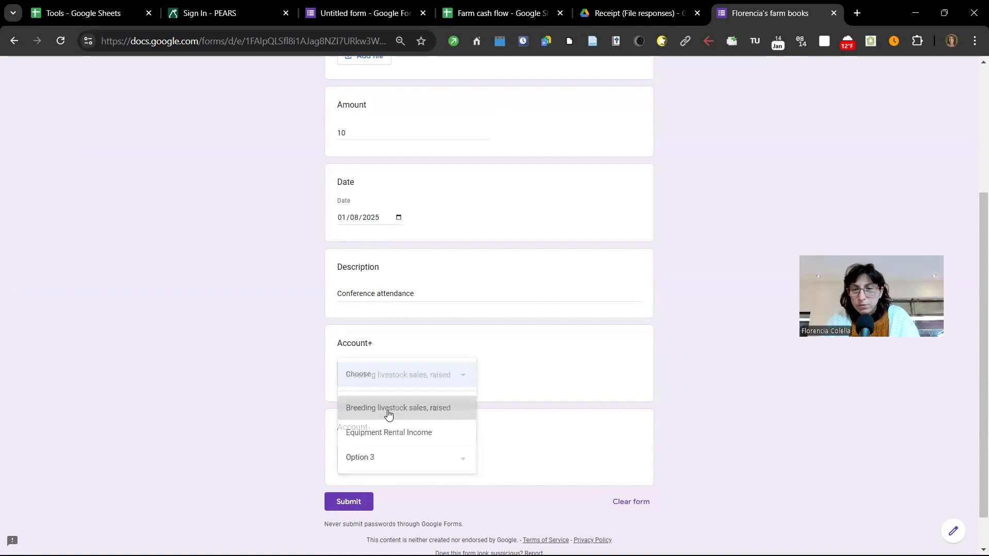
{"action": "left_click", "coordinate": [445, 460]}
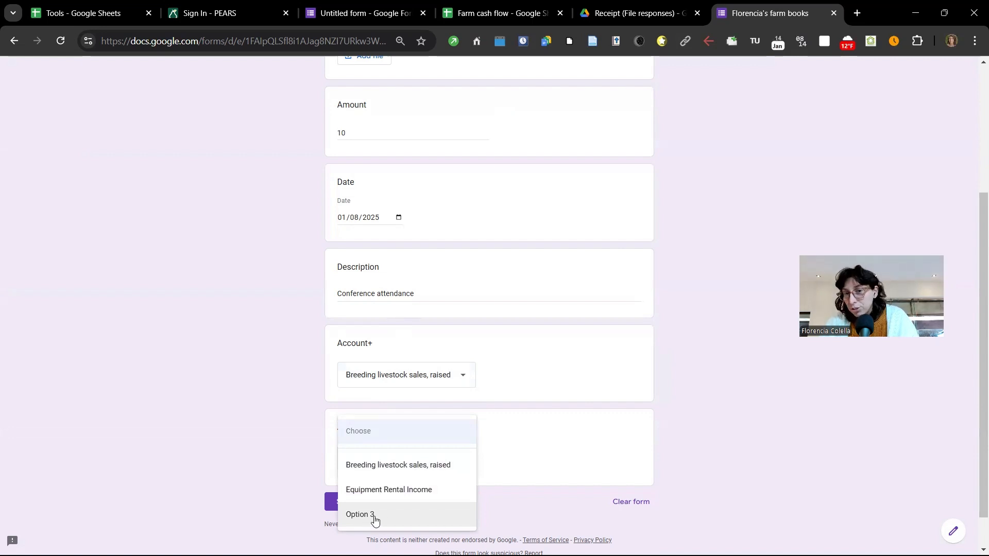
{"action": "left_click", "coordinate": [369, 515]}
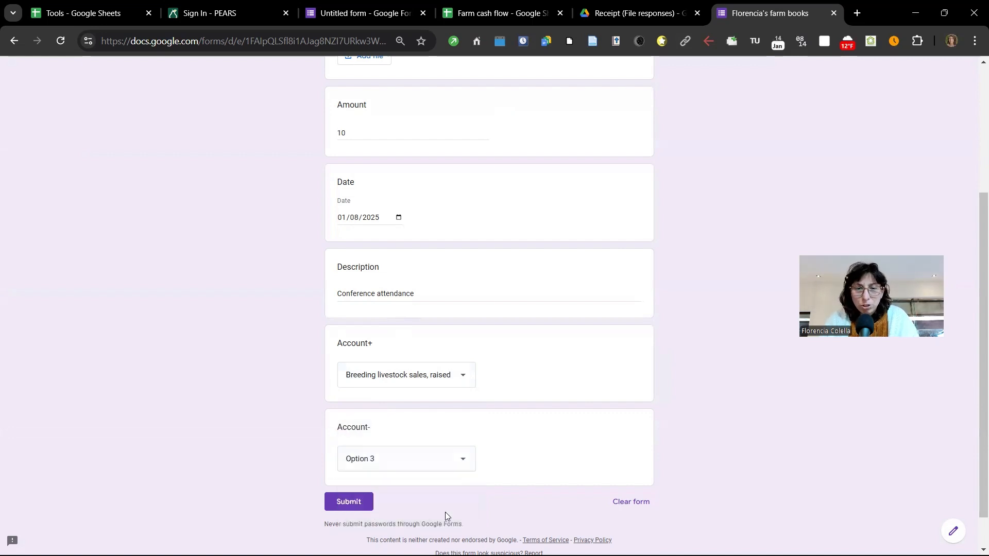
{"action": "left_click", "coordinate": [352, 503]}
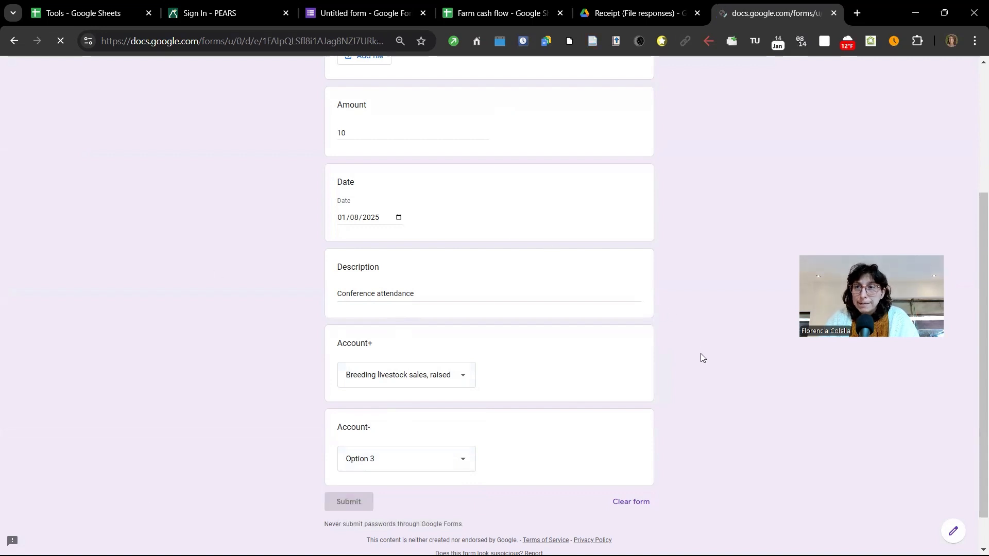
Reload the Receipt (File responses) folder in Google Drive to check for the uploaded file
{"action": "left_click", "coordinate": [631, 16]}
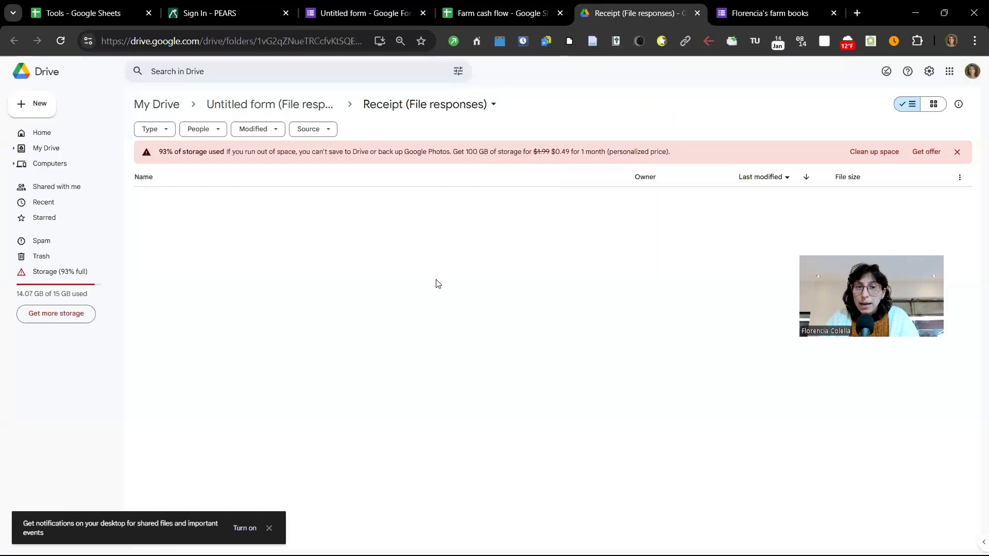
{"action": "left_click", "coordinate": [355, 40]}
{"action": "key", "text": "Return"}
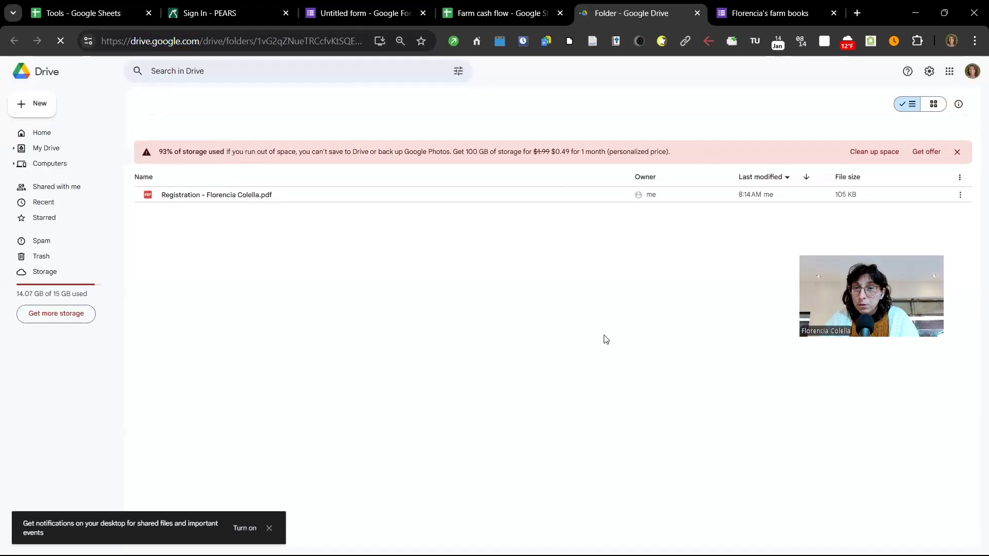
Open the receipt file linked in the new response row of the Farm cash flow spreadsheet, and return to the spreadsheet
{"action": "left_click", "coordinate": [462, 14]}
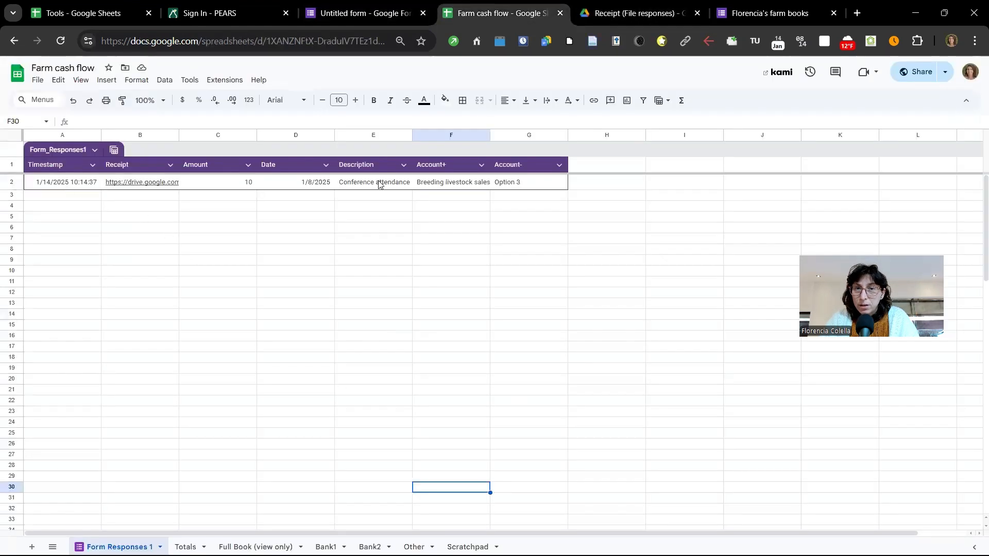
{"action": "left_click", "coordinate": [157, 182]}
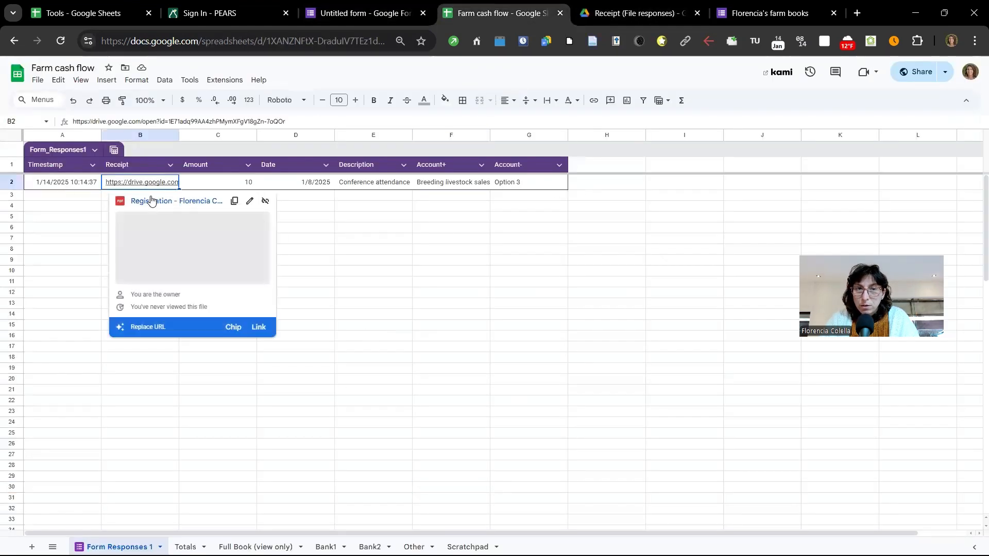
{"action": "left_click", "coordinate": [151, 201]}
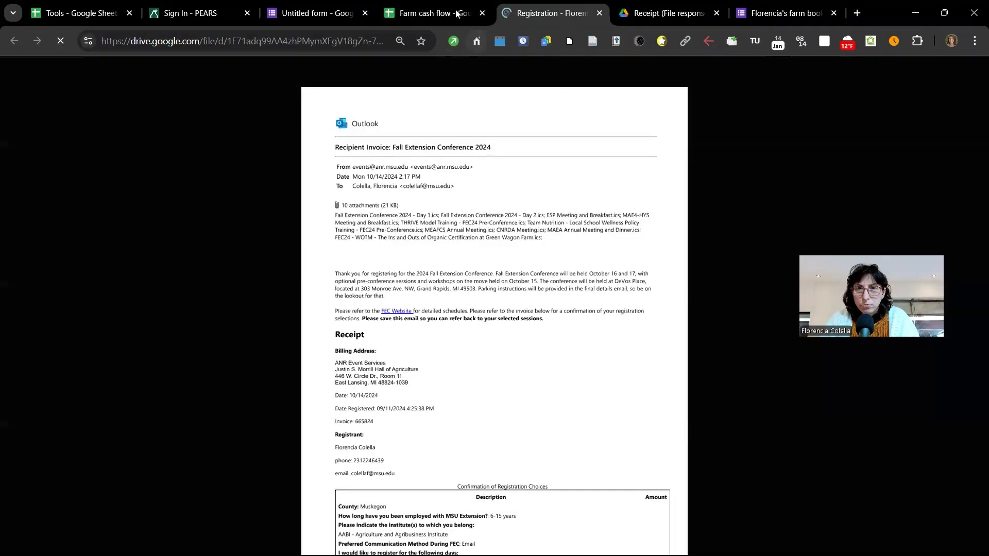
{"action": "left_click", "coordinate": [460, 16]}
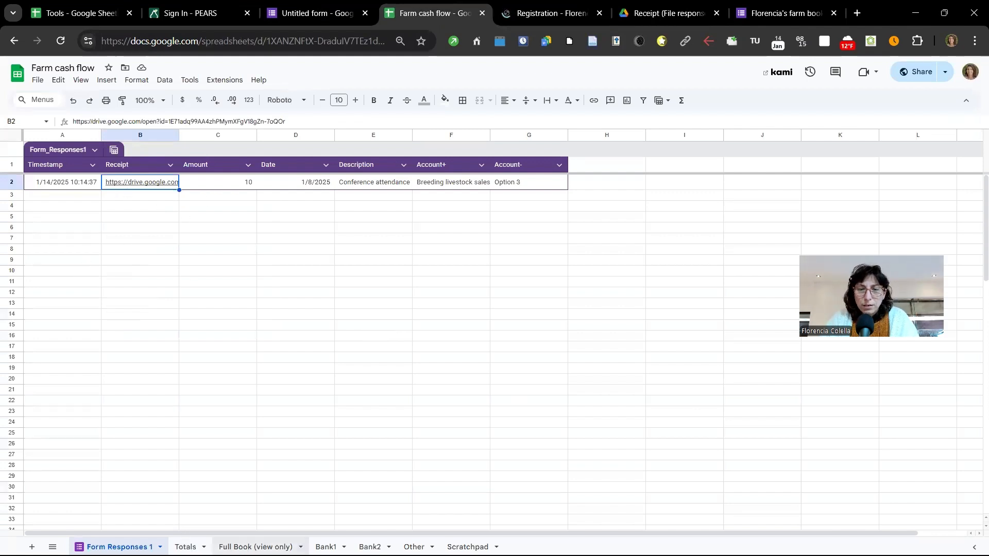
Examine the submitted response's timestamp, date, amount, Account+ and Account- cells in the Form Responses 1 sheet
{"action": "left_click", "coordinate": [53, 184]}
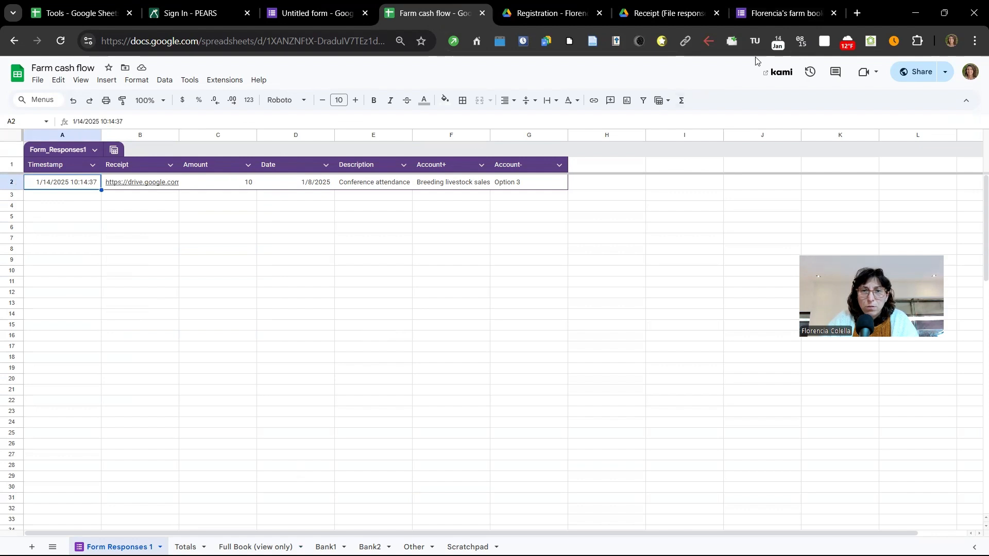
{"action": "left_click", "coordinate": [298, 186]}
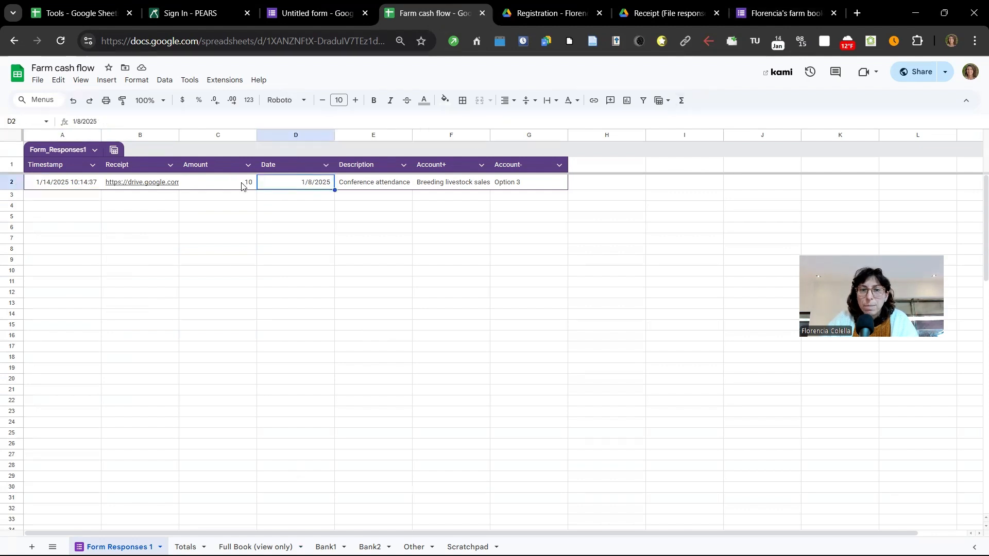
{"action": "left_click", "coordinate": [219, 187]}
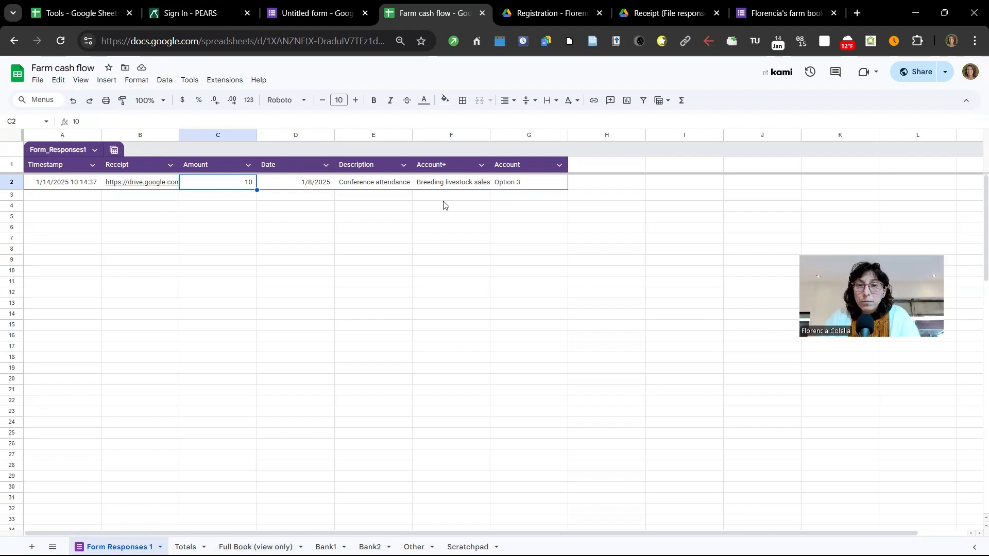
{"action": "left_click", "coordinate": [443, 183]}
{"action": "left_click", "coordinate": [513, 182]}
In the Bank1 sheet, review the accounts in row 7 and enter x in that row's Rec? column
{"action": "left_click", "coordinate": [329, 547]}
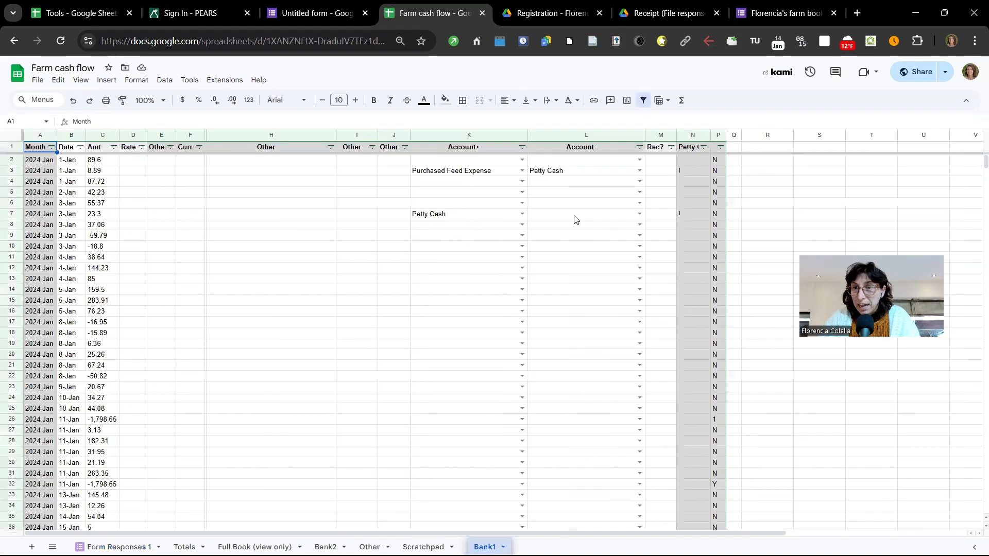
{"action": "left_click", "coordinate": [553, 216]}
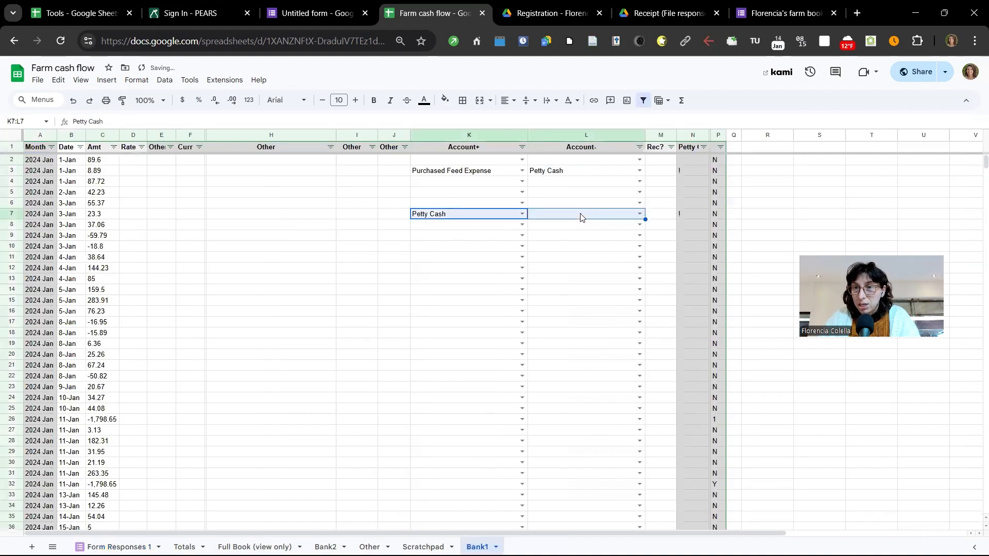
{"action": "left_click", "coordinate": [655, 215]}
{"action": "type", "text": "x"}
{"action": "key", "text": "Return"}
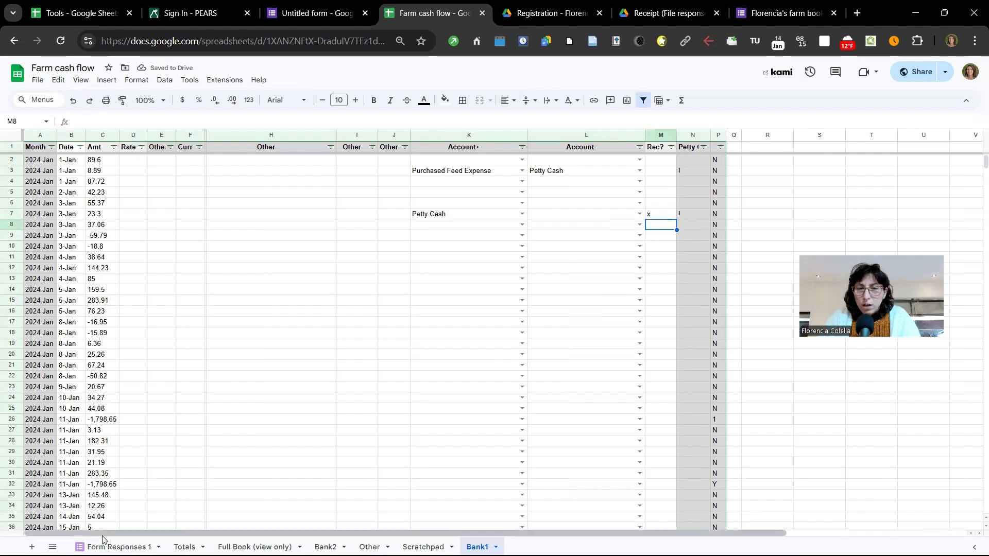
Return to the Form Responses 1 sheet, and go back to the form editor's browser tab
{"action": "left_click", "coordinate": [116, 547]}
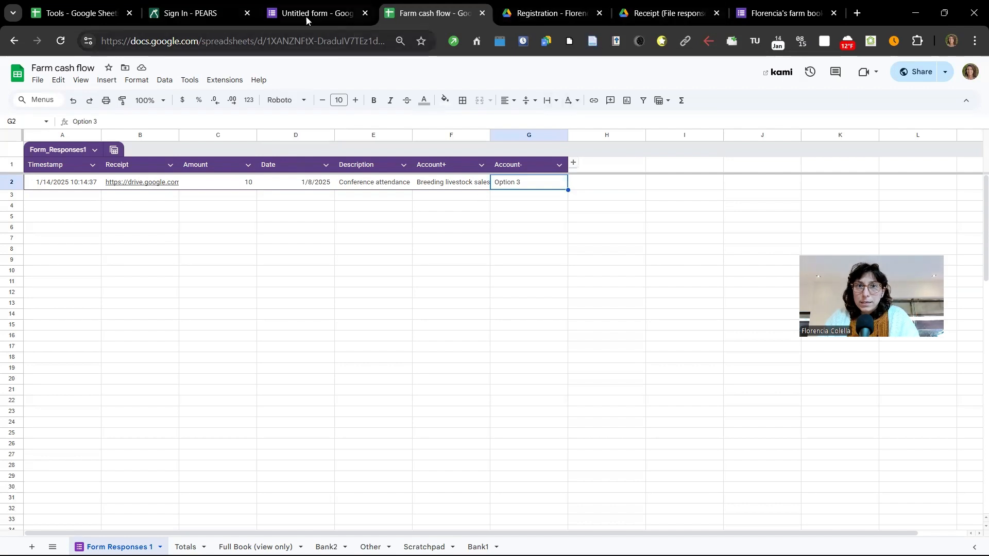
{"action": "left_click", "coordinate": [290, 16]}
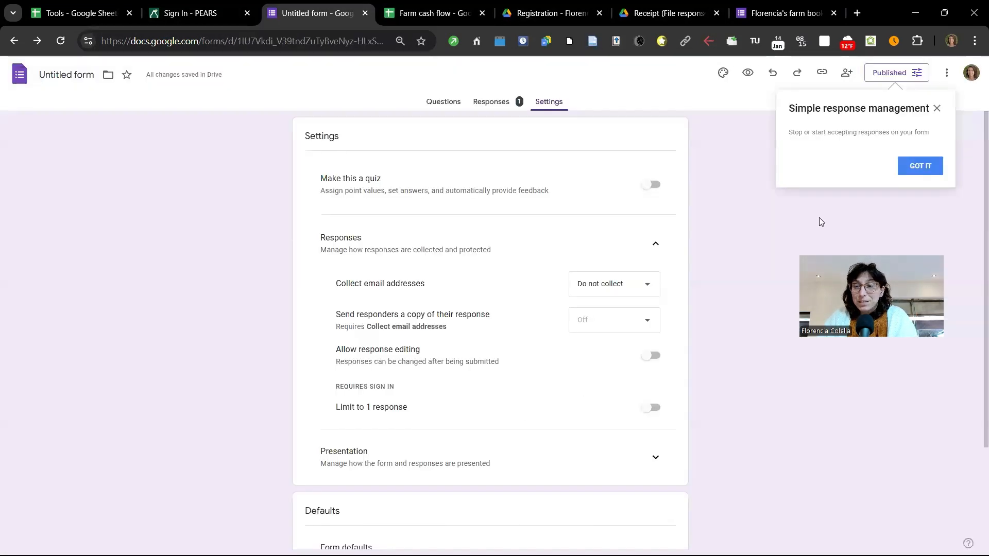